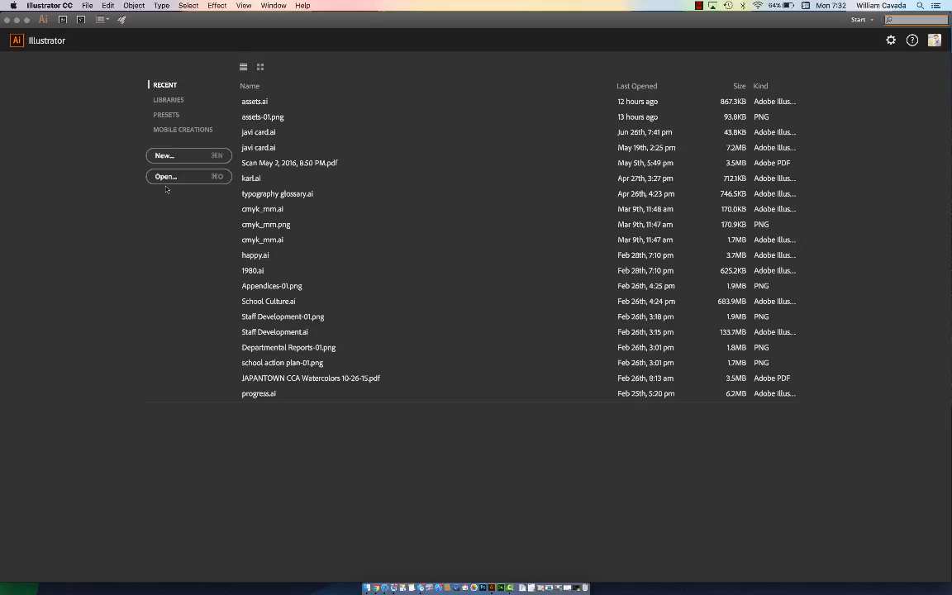
Step: Start a new print document with the Letter size and set its units to inches
{"action": "left_click", "coordinate": [89, 6]}
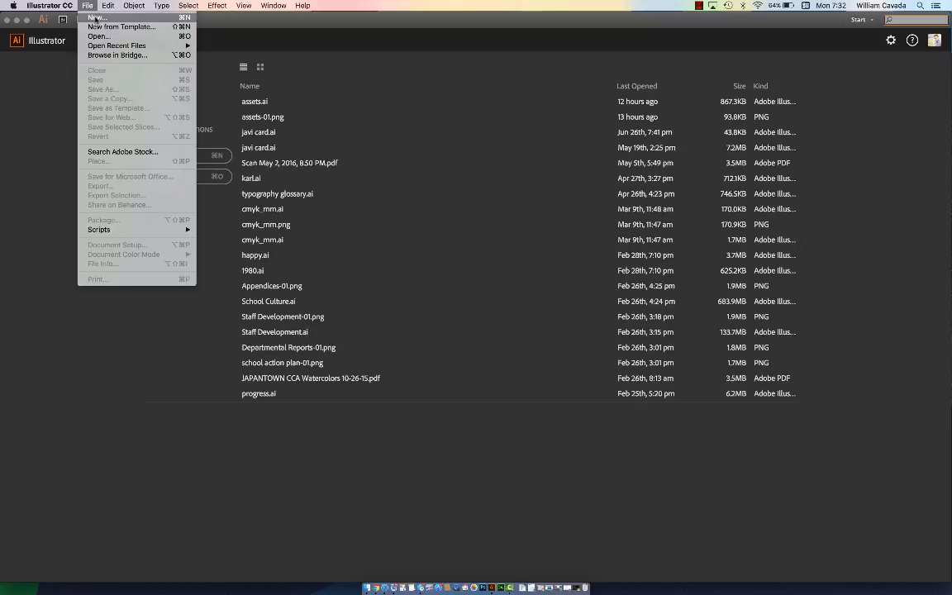
{"action": "left_click", "coordinate": [96, 18]}
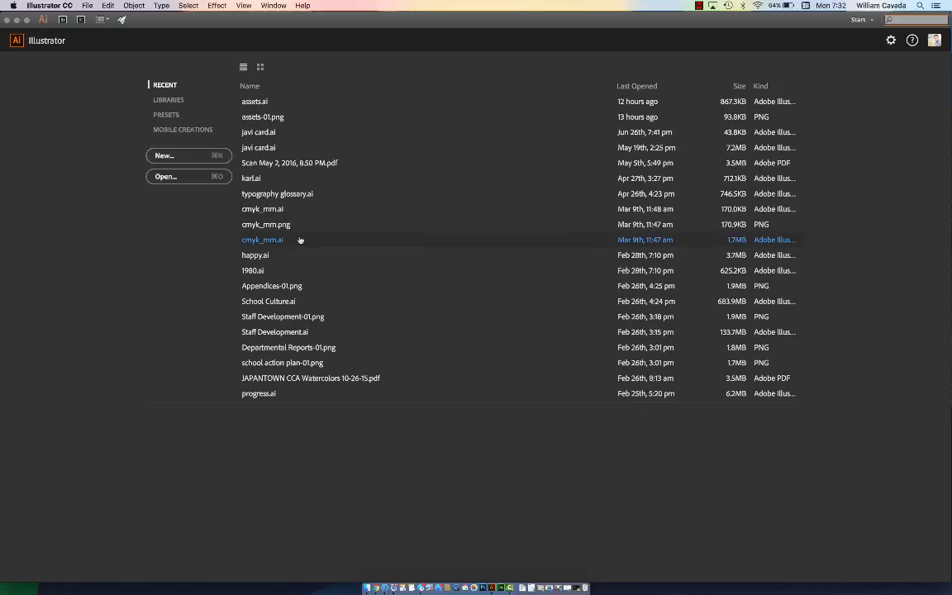
{"action": "left_click", "coordinate": [87, 6]}
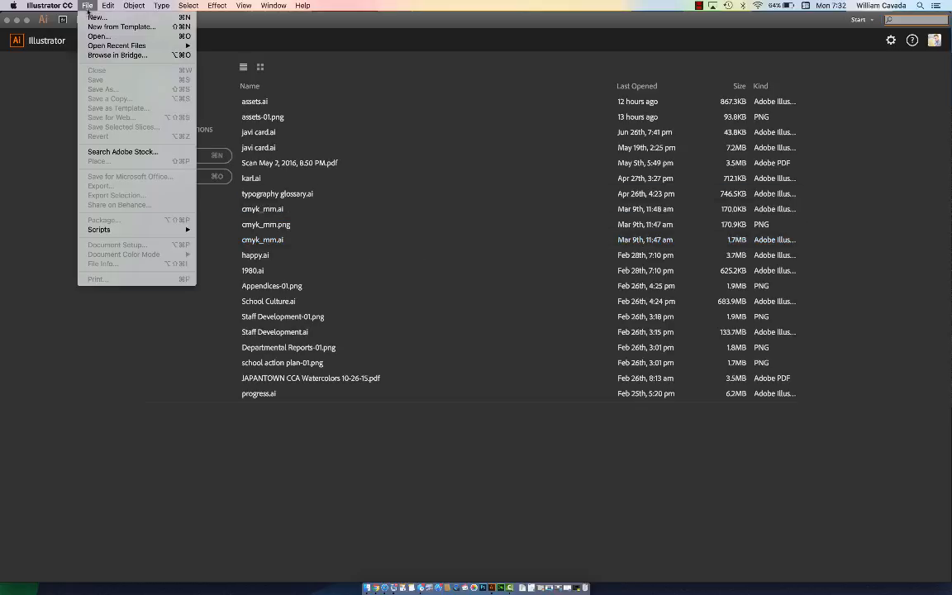
{"action": "left_click", "coordinate": [96, 18]}
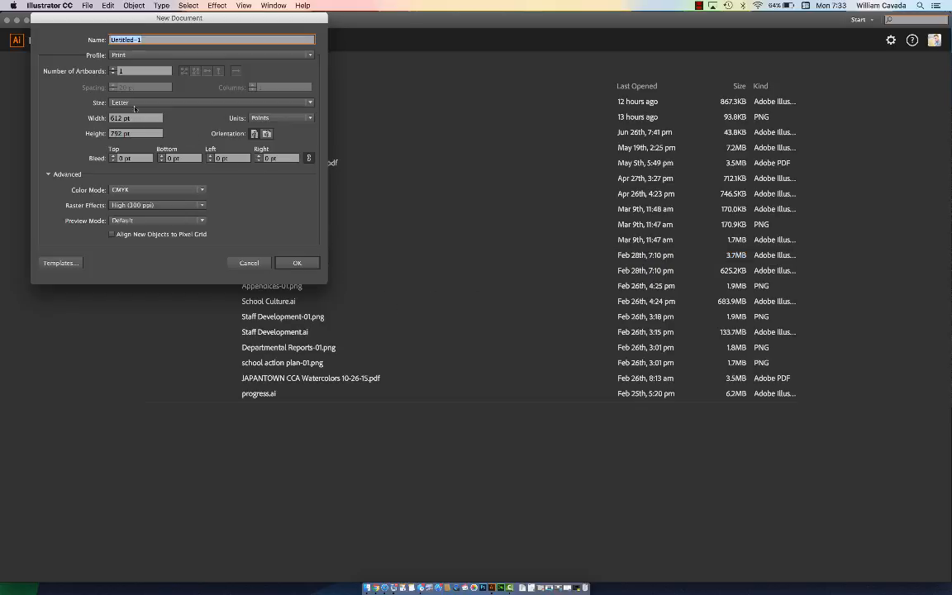
{"action": "left_click", "coordinate": [135, 102]}
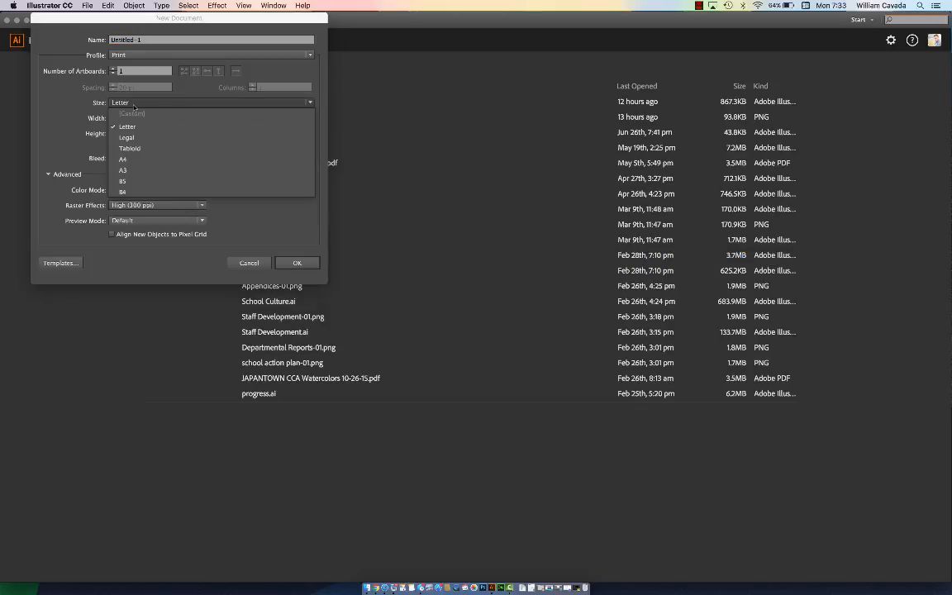
{"action": "left_click", "coordinate": [126, 126]}
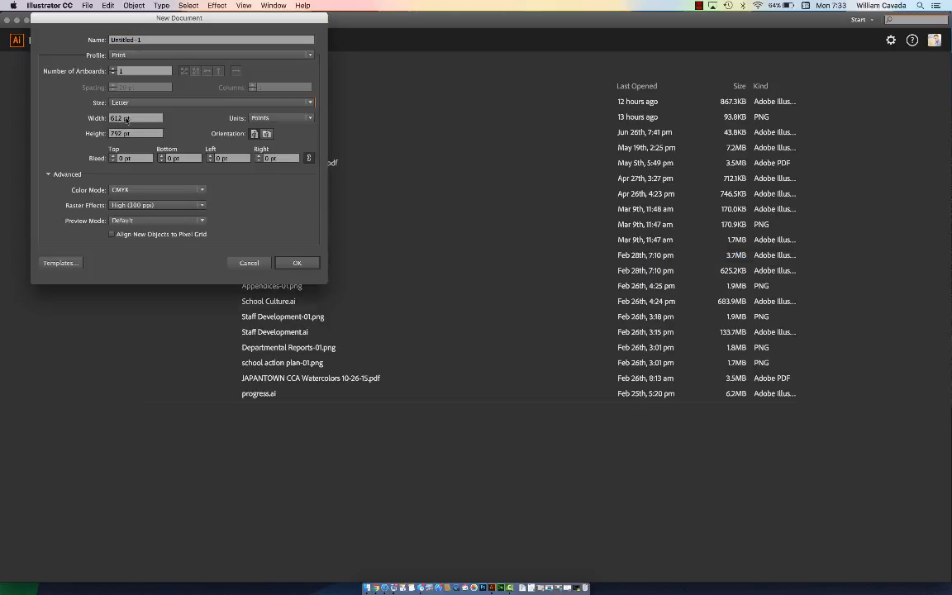
{"action": "left_click", "coordinate": [259, 119]}
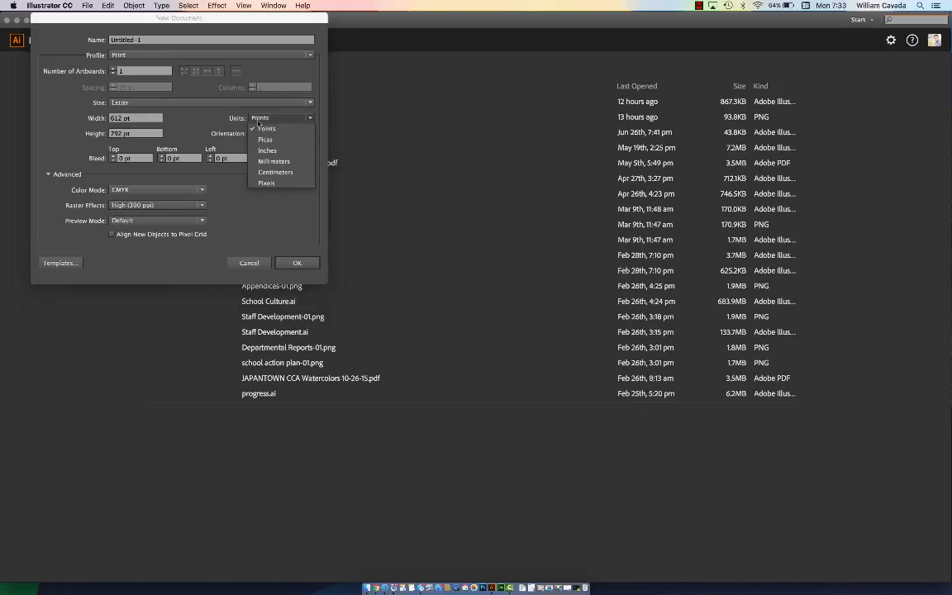
{"action": "left_click", "coordinate": [262, 151]}
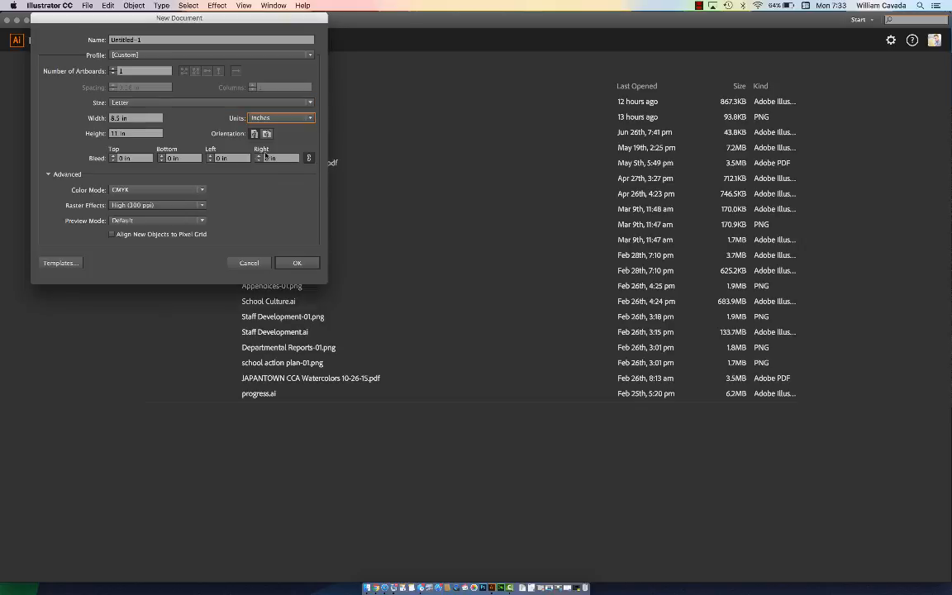
Step: Set the new document's width to 6 in and its height to 4 in
{"action": "left_click", "coordinate": [135, 119]}
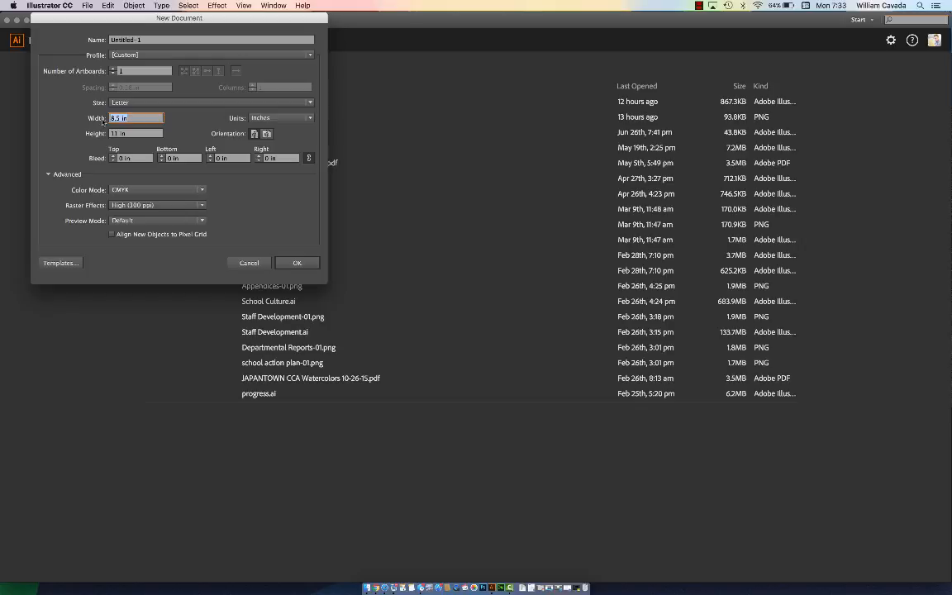
{"action": "type", "text": "6"}
{"action": "left_click", "coordinate": [130, 134]}
{"action": "left_click_drag", "start_coordinate": [130, 134], "coordinate": [107, 136]}
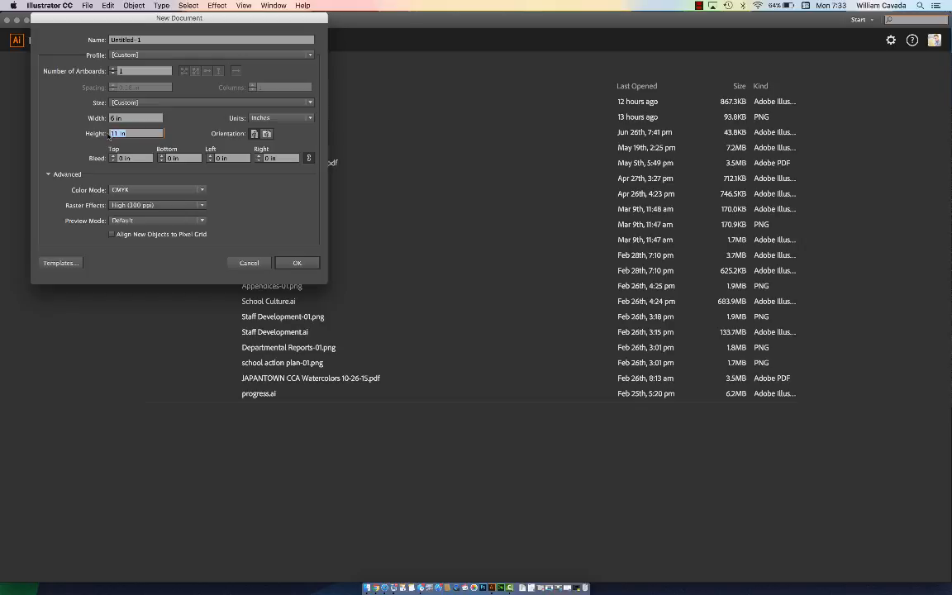
{"action": "type", "text": "4"}
{"action": "left_click", "coordinate": [301, 264]}
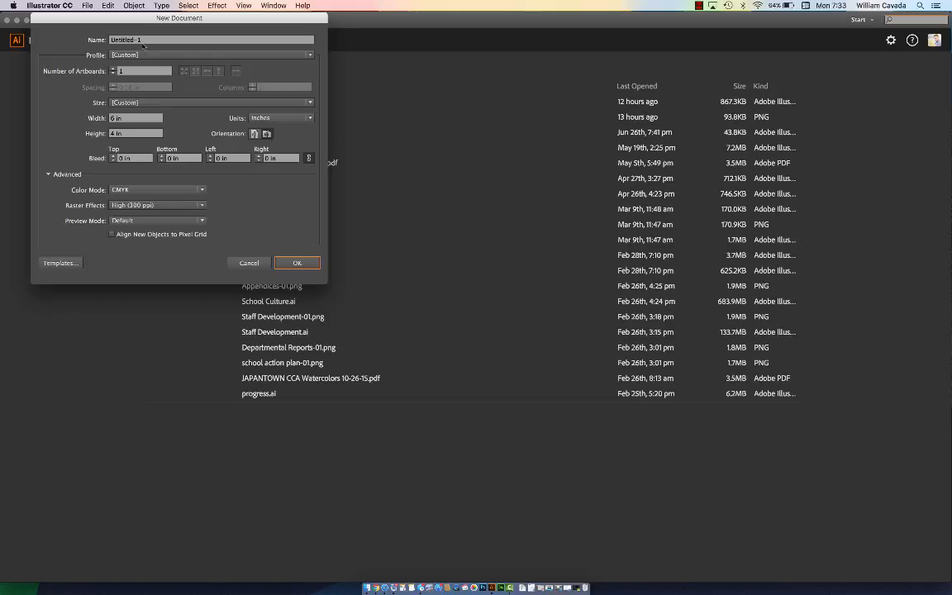
Step: Name the new document "your name" and create it
{"action": "left_click", "coordinate": [146, 42]}
{"action": "left_click_drag", "start_coordinate": [146, 44], "coordinate": [106, 46]}
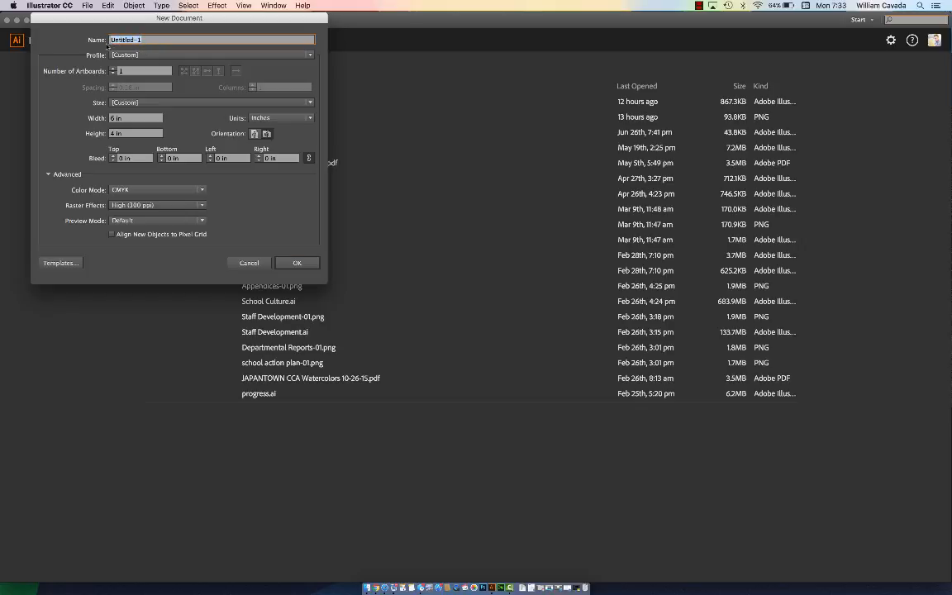
{"action": "type", "text": "your name"}
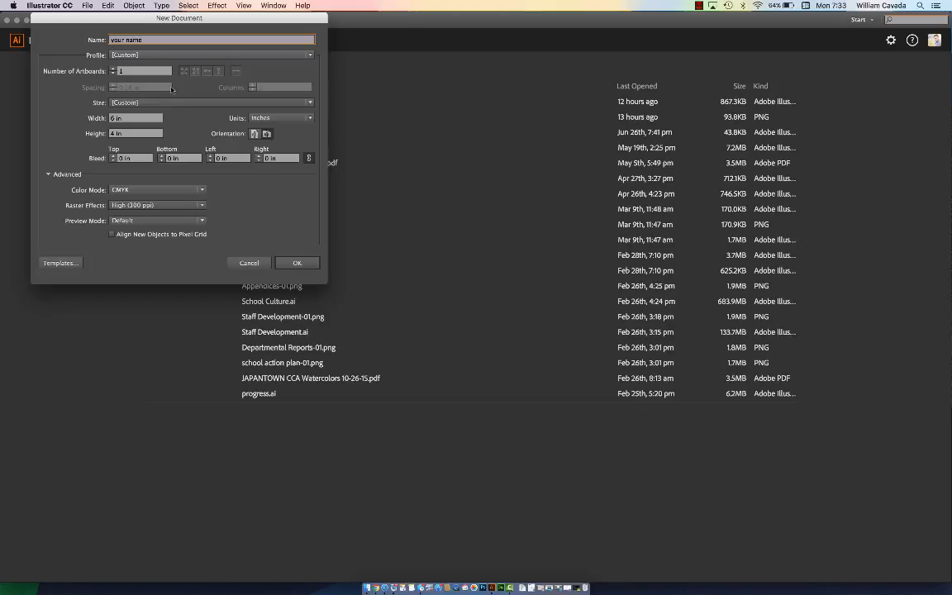
{"action": "left_click", "coordinate": [292, 263]}
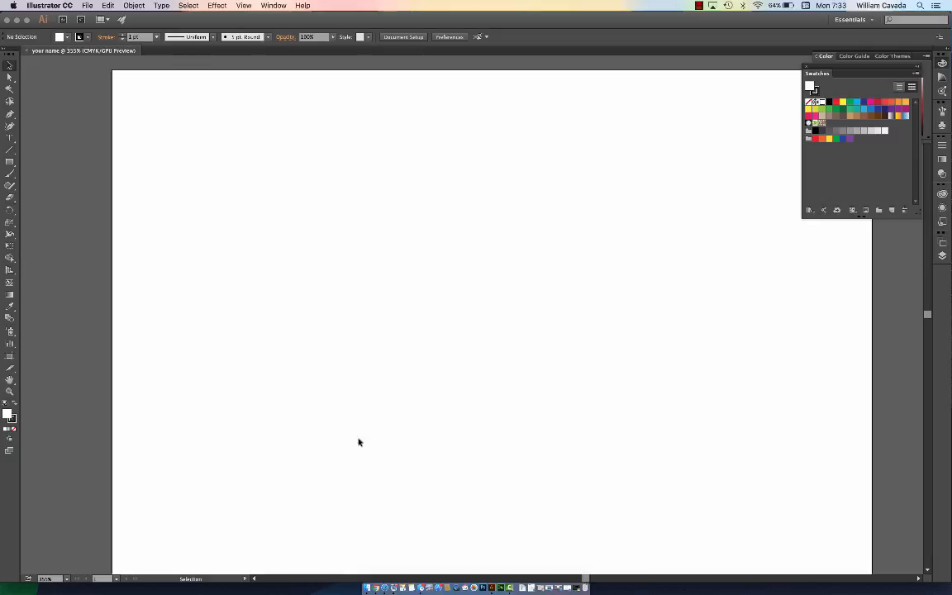
Step: Open the recent file assets.ai
{"action": "left_click", "coordinate": [87, 7]}
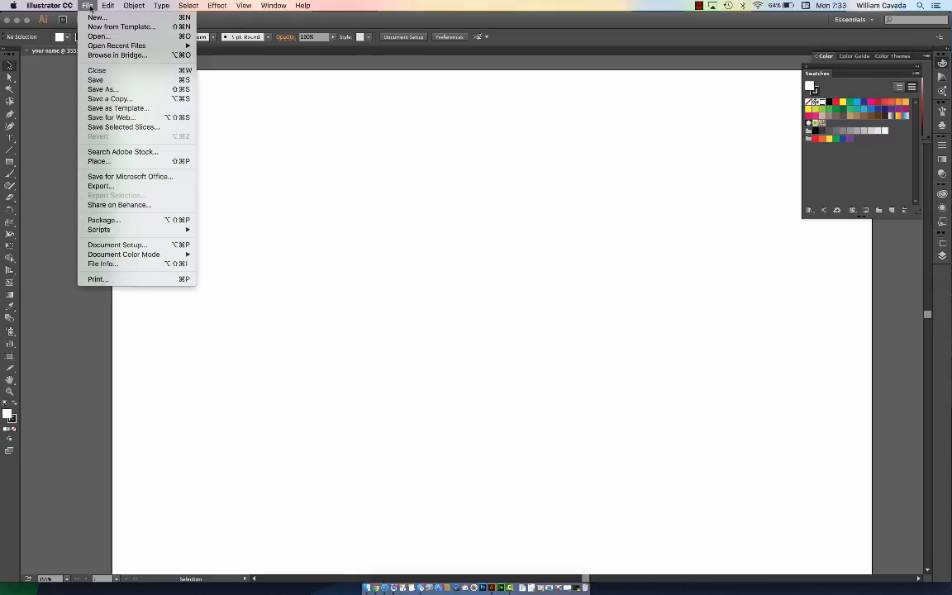
{"action": "mouse_move", "coordinate": [166, 48]}
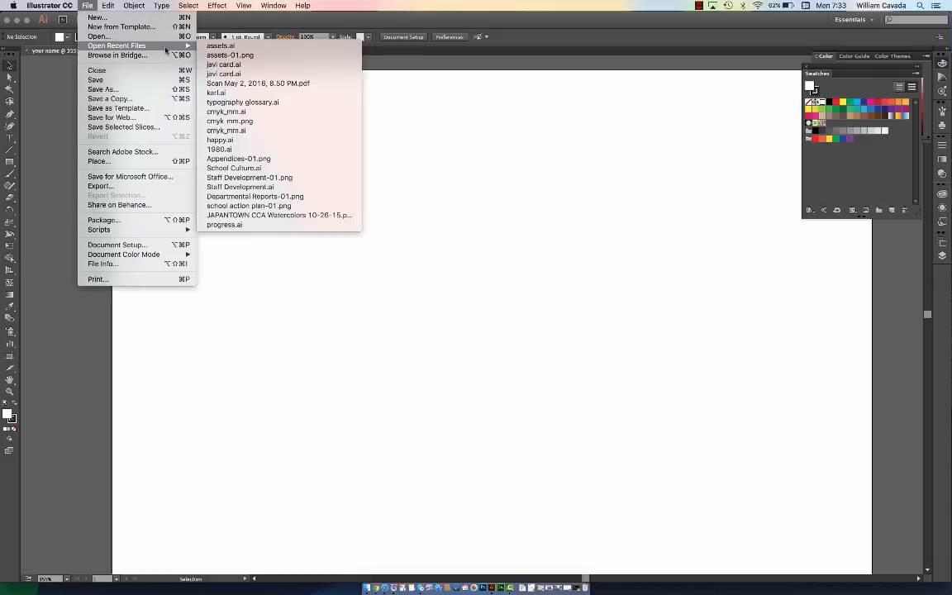
{"action": "left_click", "coordinate": [217, 46]}
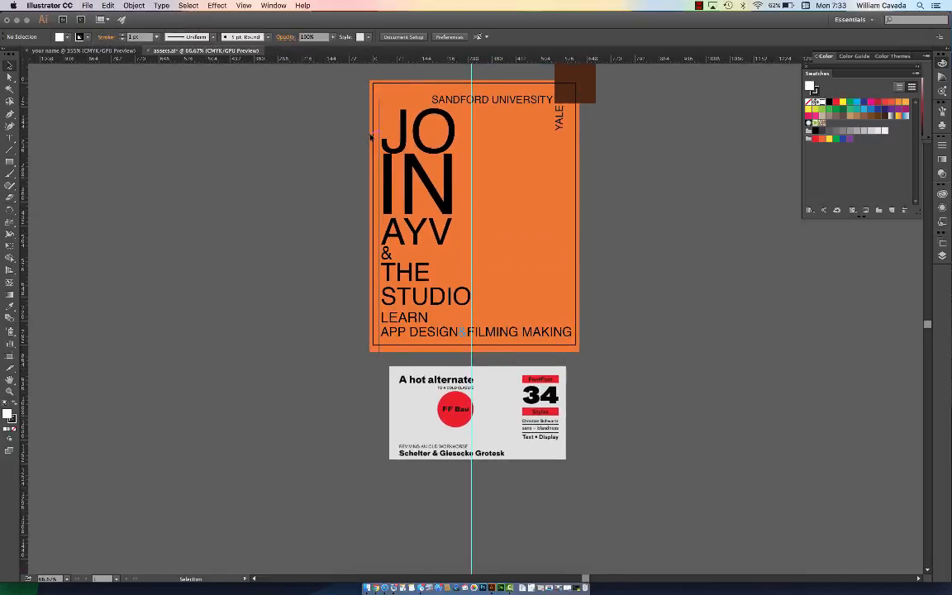
Step: Examine how the JO, IN and AYV text lines are sized and stacked on the orange poster
{"action": "key", "text": "super+equal"}
{"action": "key", "text": "super+equal"}
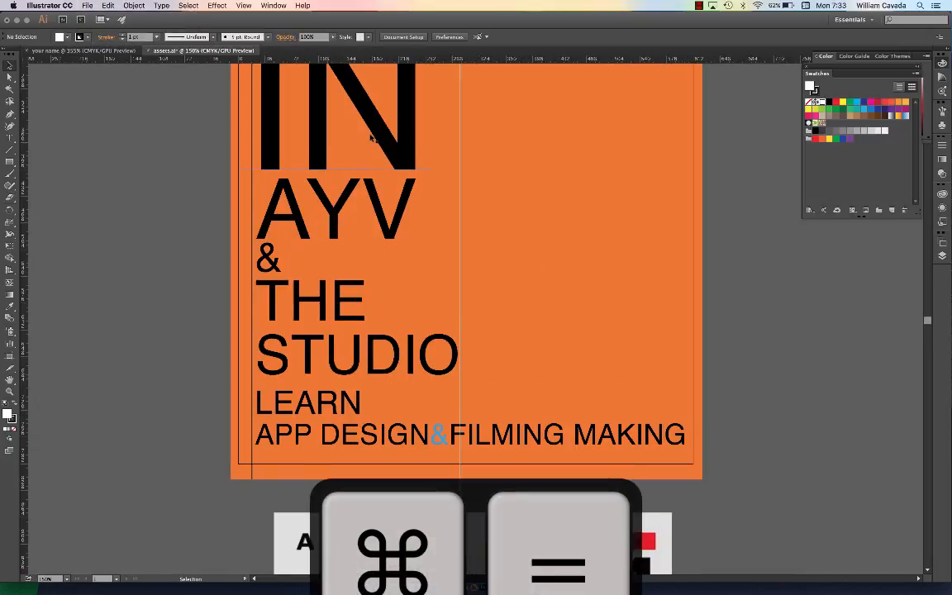
{"action": "scroll", "coordinate": [372, 139], "scroll_direction": "up", "scroll_amount": 3}
{"action": "left_click", "coordinate": [390, 180]}
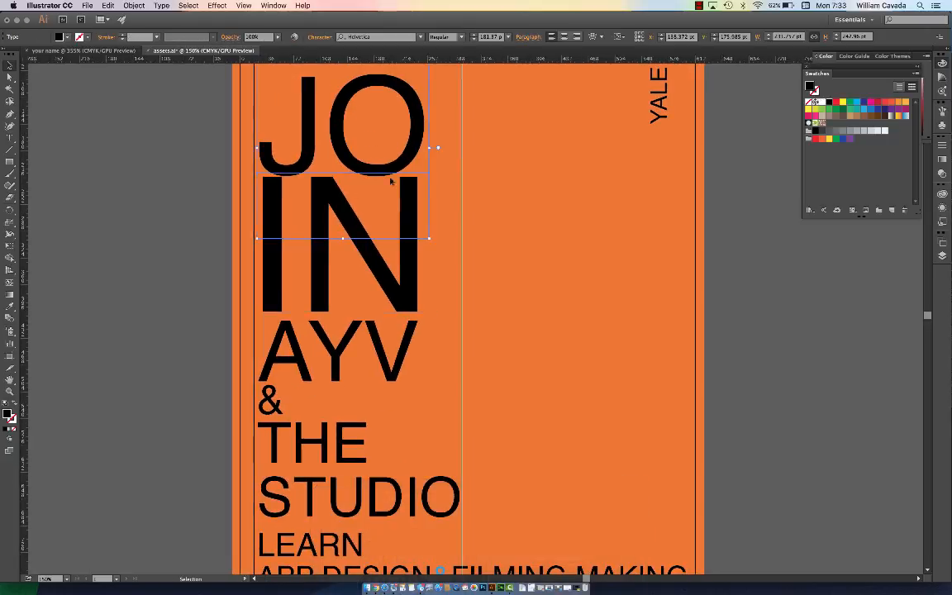
{"action": "left_click", "coordinate": [405, 357]}
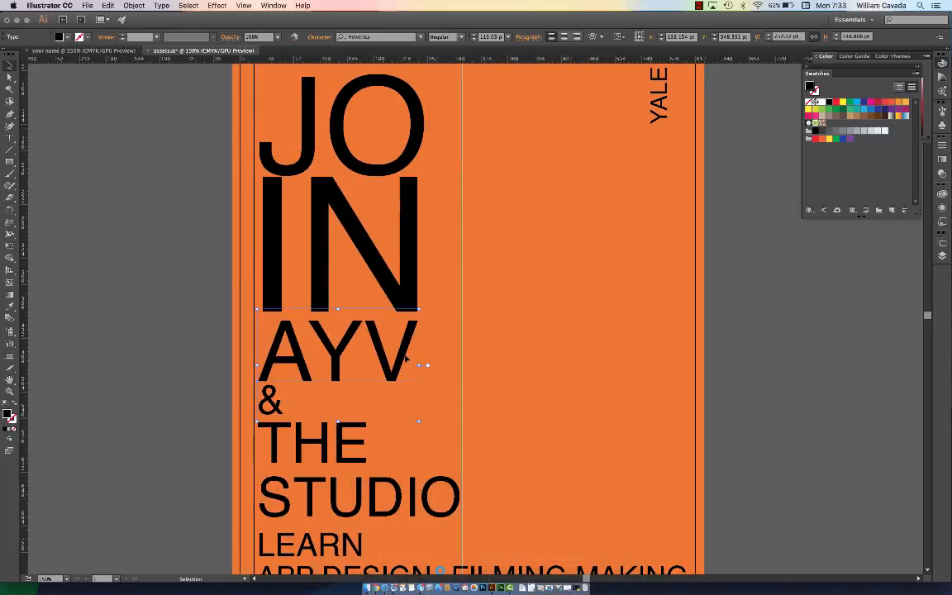
{"action": "left_click", "coordinate": [370, 146]}
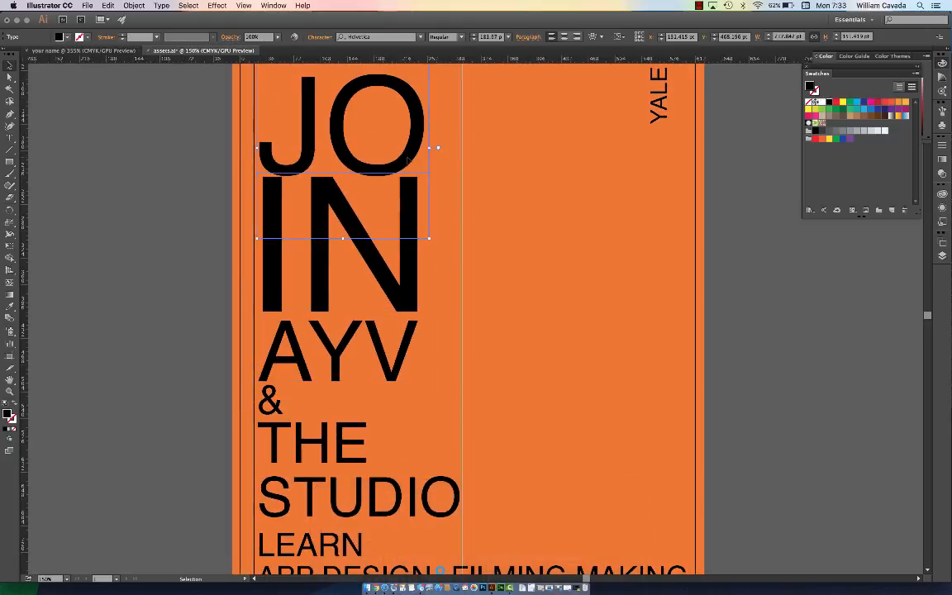
{"action": "left_click", "coordinate": [413, 263]}
{"action": "left_click", "coordinate": [403, 278]}
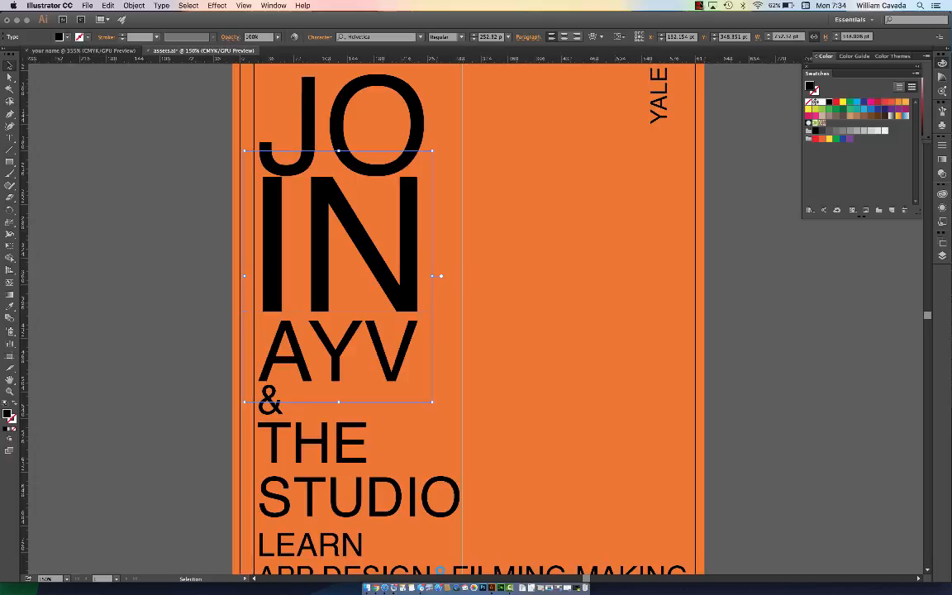
{"action": "left_click", "coordinate": [699, 6]}
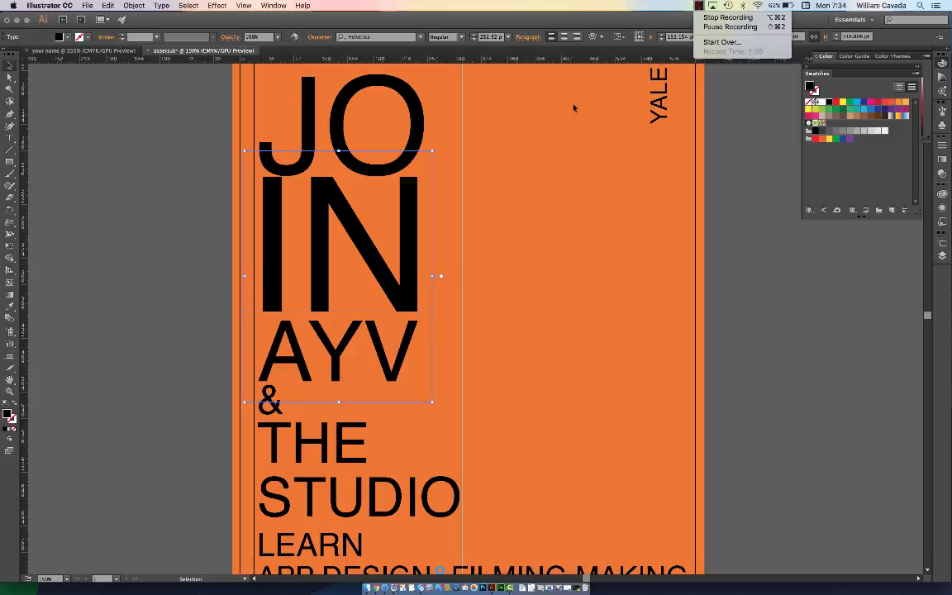
{"action": "left_click", "coordinate": [463, 132]}
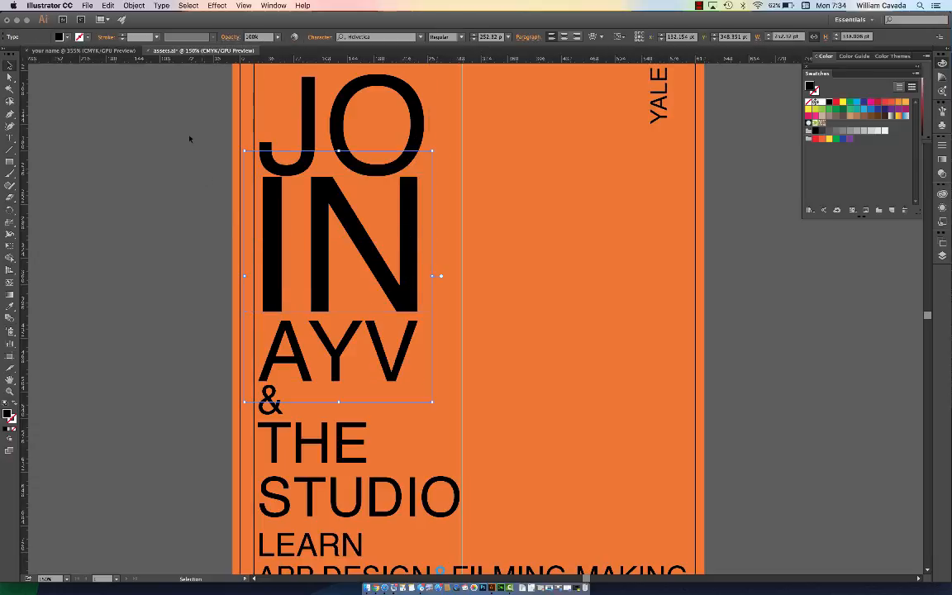
Step: Switch back to the "your name" document and bring its whole artboard into view
{"action": "left_click", "coordinate": [108, 51]}
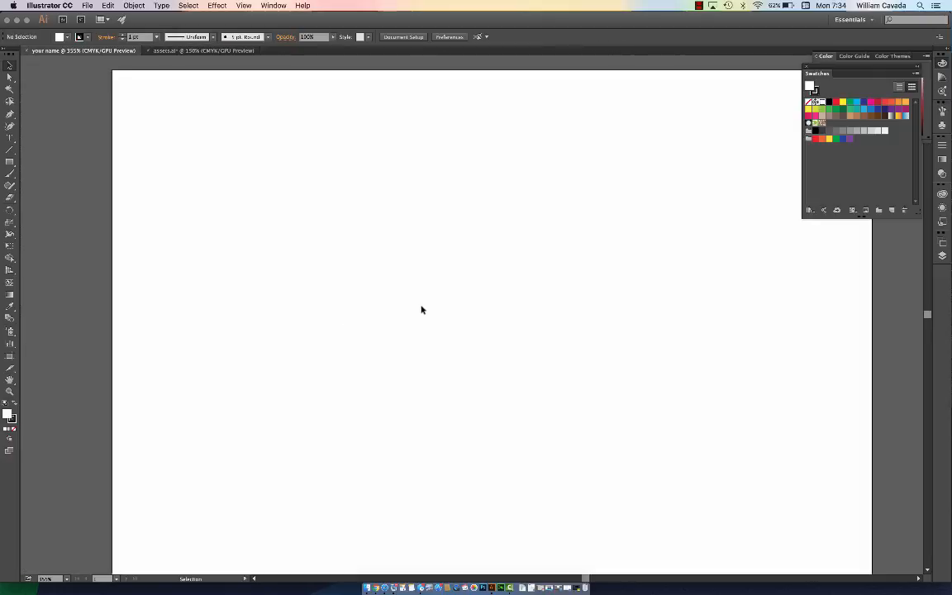
{"action": "key", "text": "super+minus"}
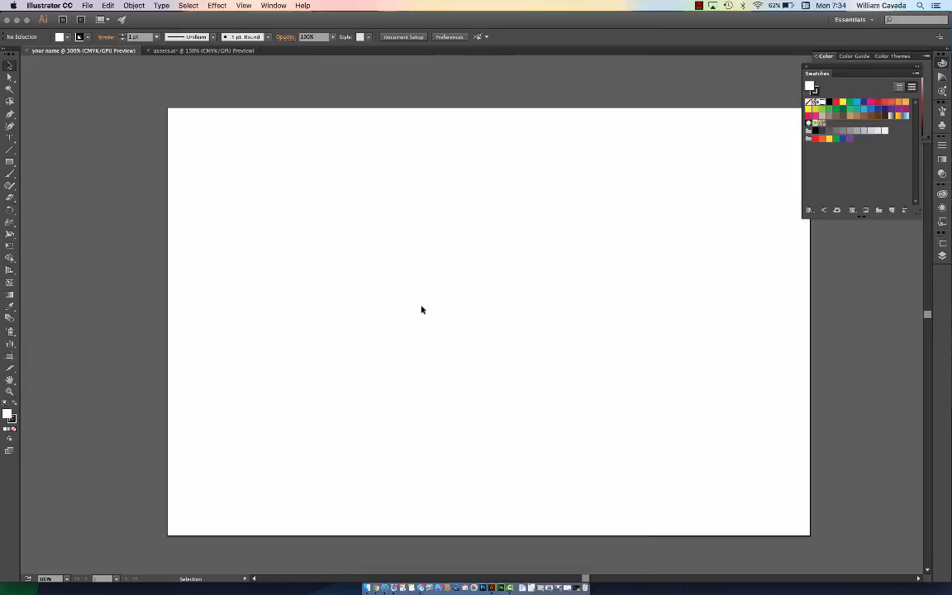
{"action": "left_click", "coordinate": [11, 138]}
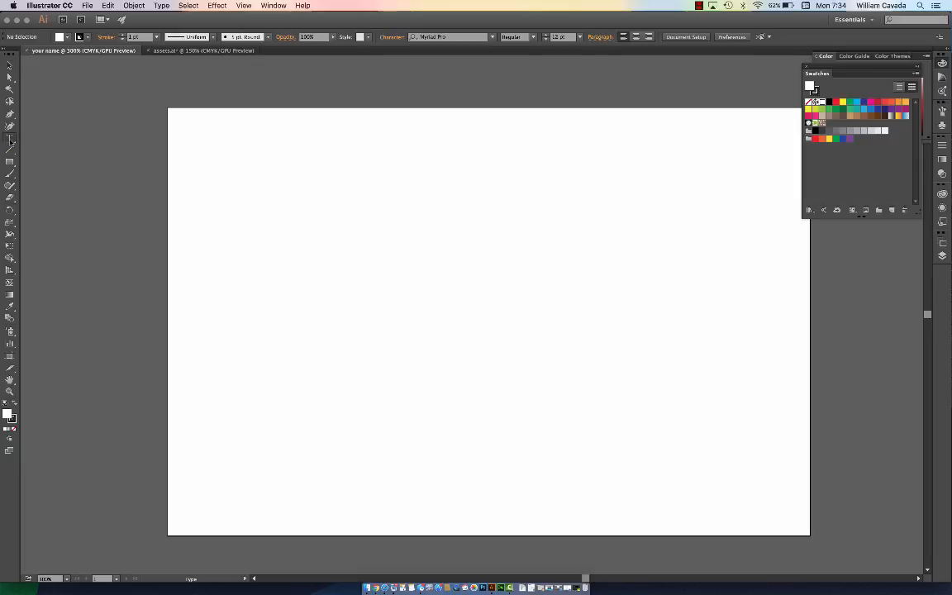
{"action": "left_click", "coordinate": [185, 147]}
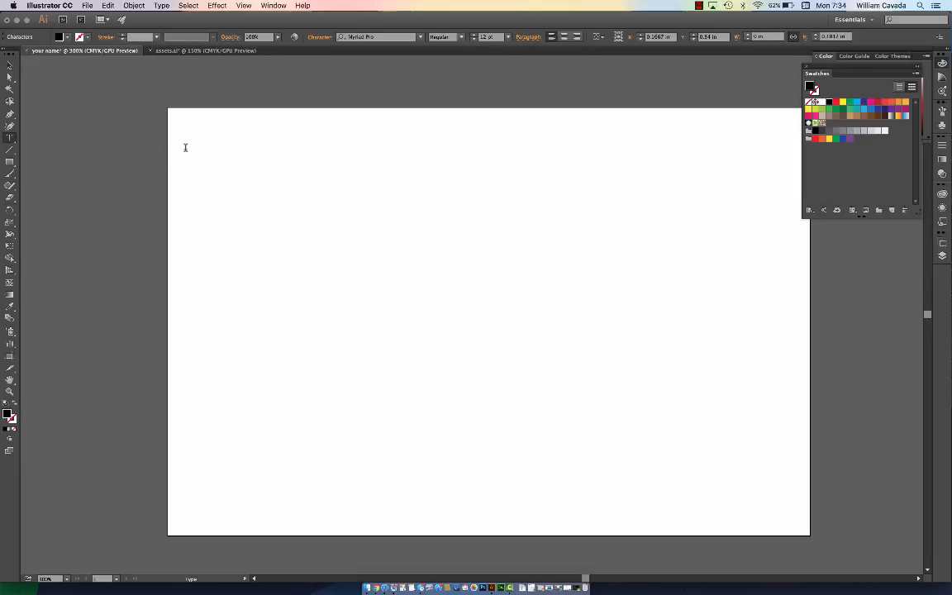
{"action": "type", "text": "CA"}
{"action": "left_click", "coordinate": [10, 65]}
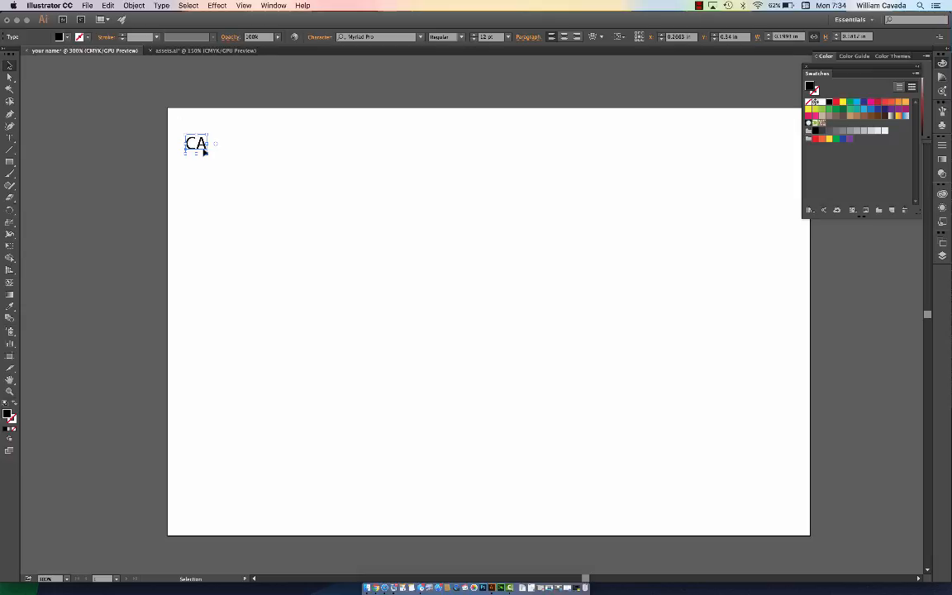
{"action": "key", "text": "Delete"}
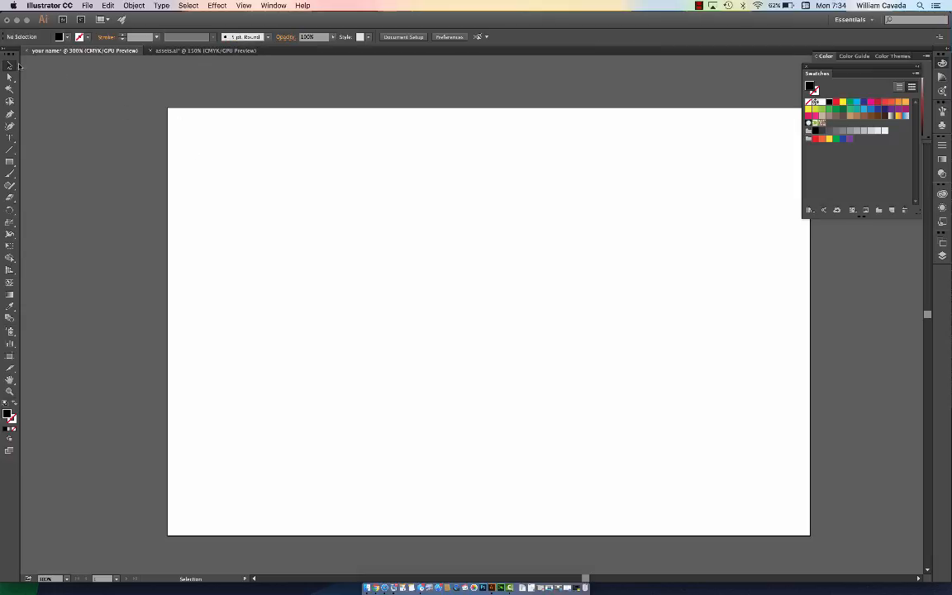
Step: Add the point text "CA" near the upper-left corner of the artboard with the Type tool
{"action": "left_click", "coordinate": [10, 139]}
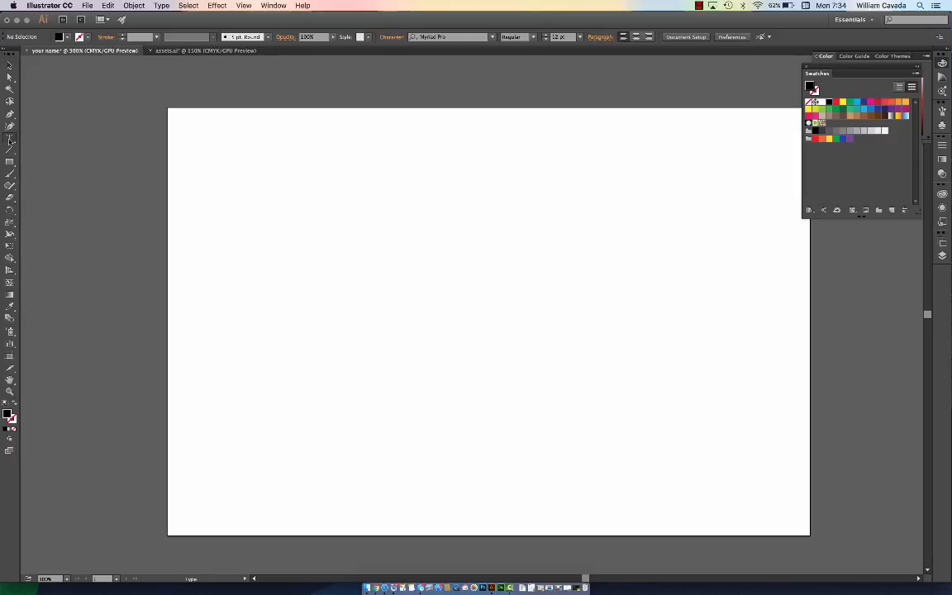
{"action": "left_click", "coordinate": [224, 168]}
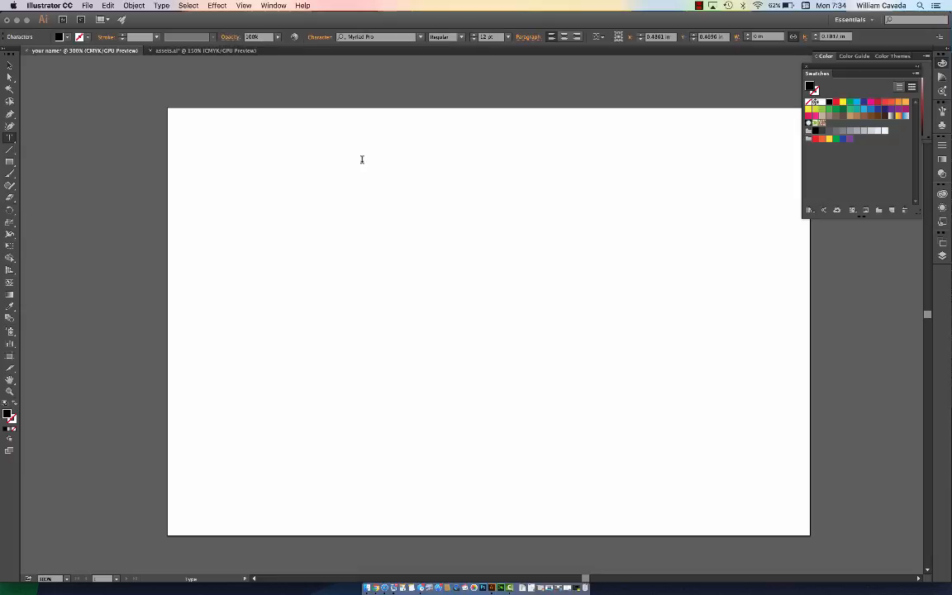
{"action": "type", "text": "CA"}
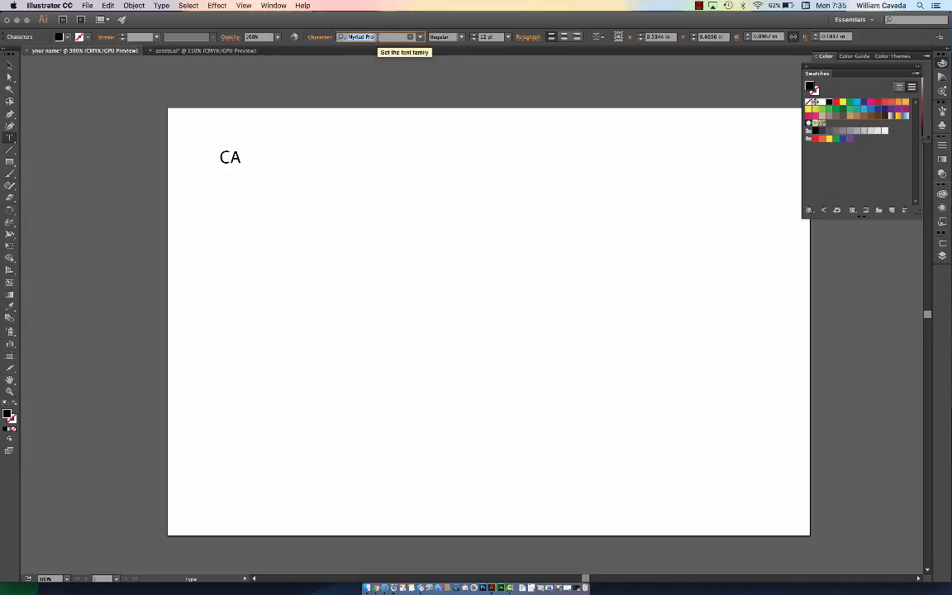
Step: Set the font of the "CA" text object to Helvetica Bold
{"action": "left_click", "coordinate": [405, 37]}
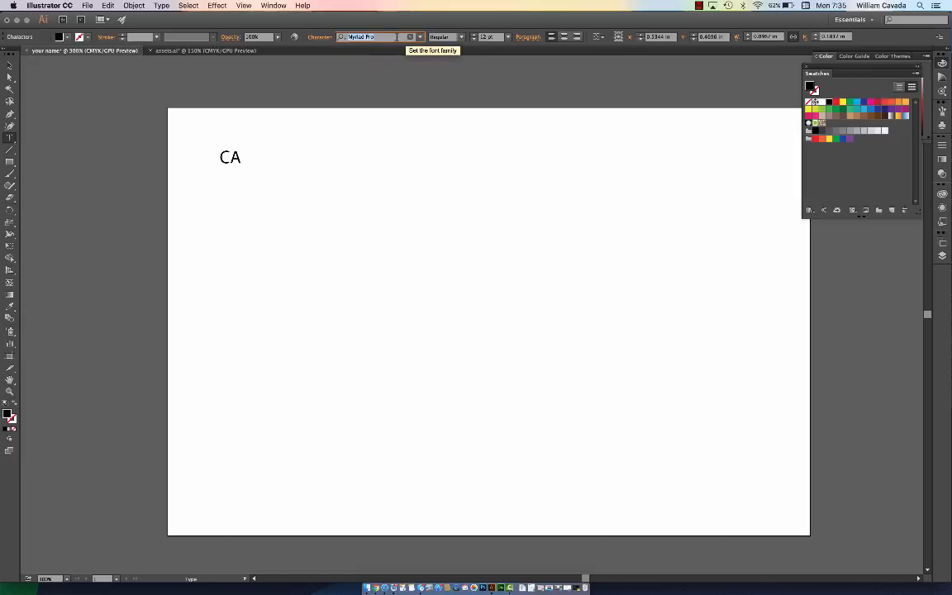
{"action": "type", "text": "helv"}
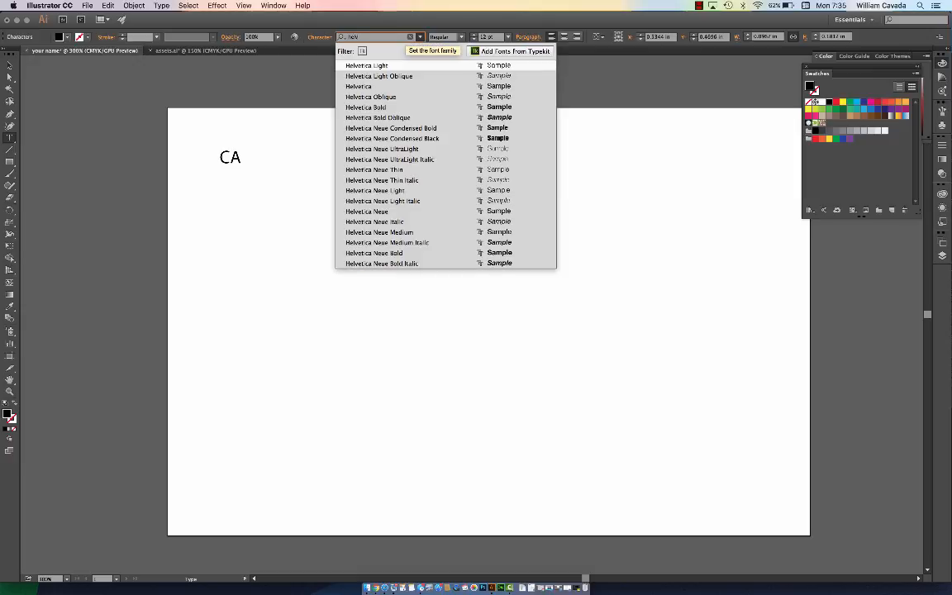
{"action": "left_click", "coordinate": [393, 105]}
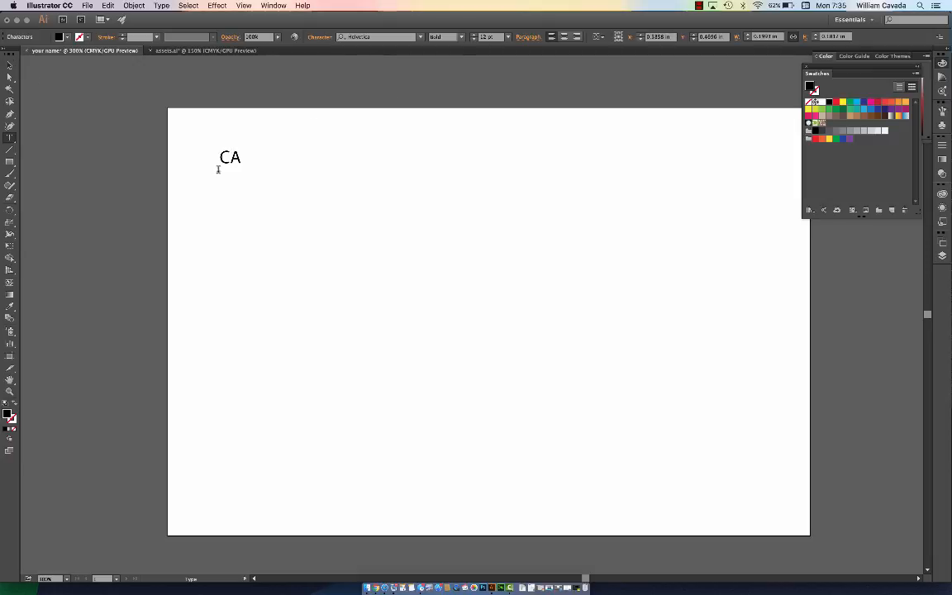
{"action": "left_click", "coordinate": [10, 64]}
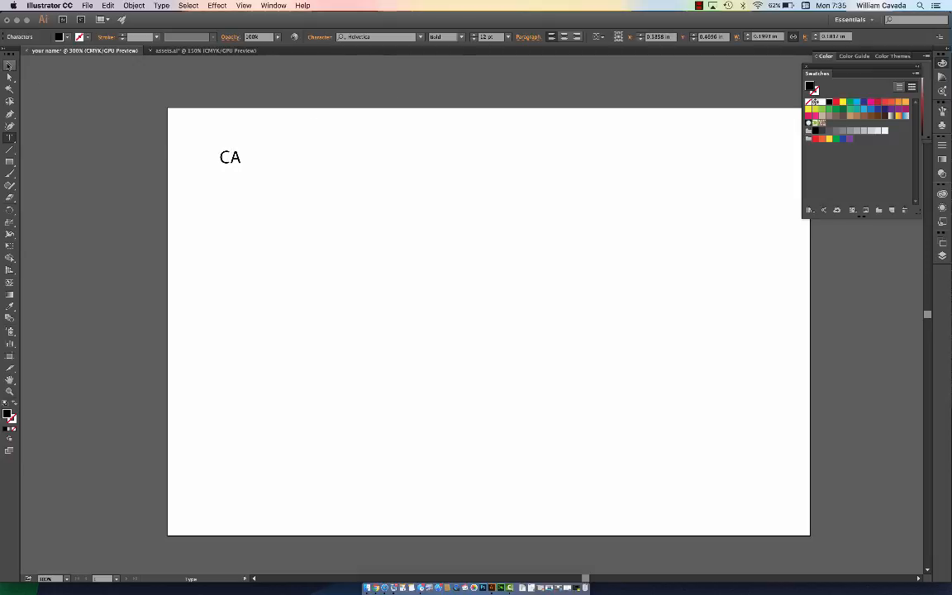
{"action": "left_click", "coordinate": [343, 39]}
{"action": "type", "text": "he"}
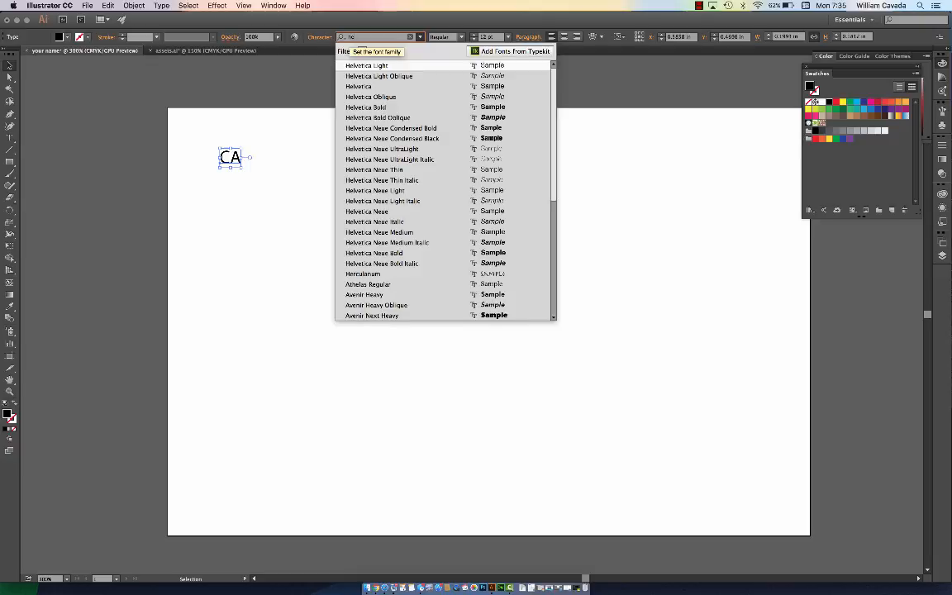
{"action": "left_click", "coordinate": [371, 106]}
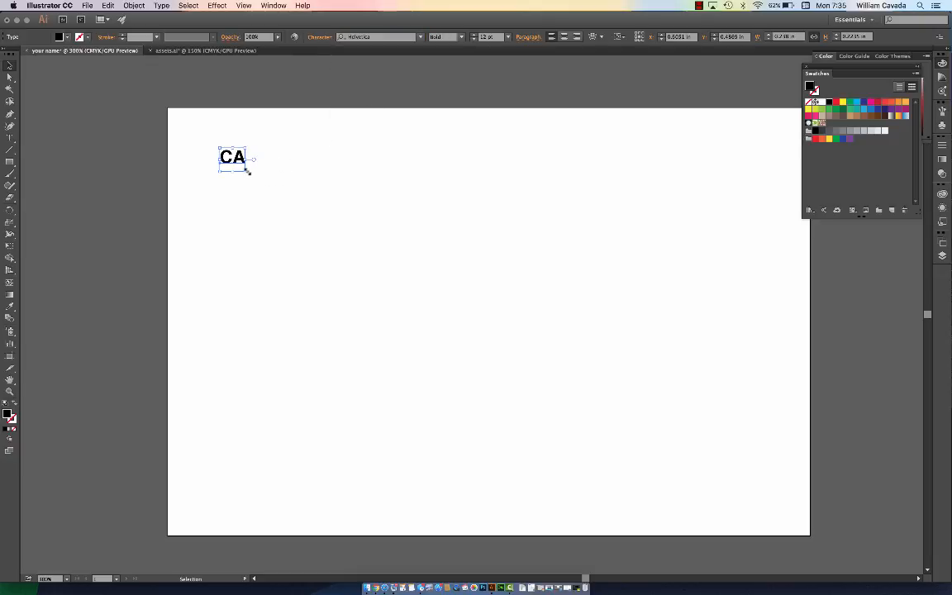
{"action": "left_click", "coordinate": [273, 174]}
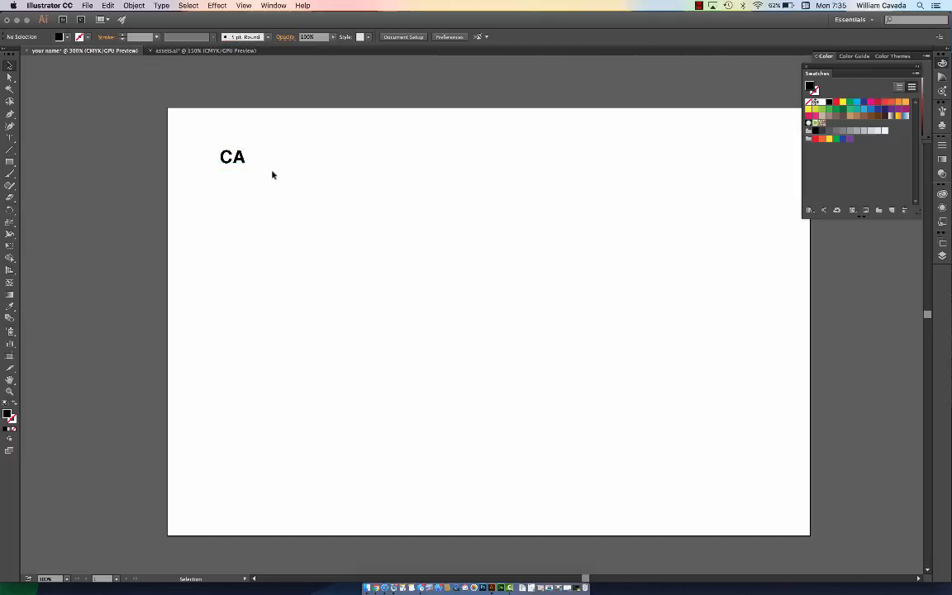
Step: Add two separate point texts, "VA" and "DA", on the artboard below the first text line
{"action": "left_click", "coordinate": [10, 137]}
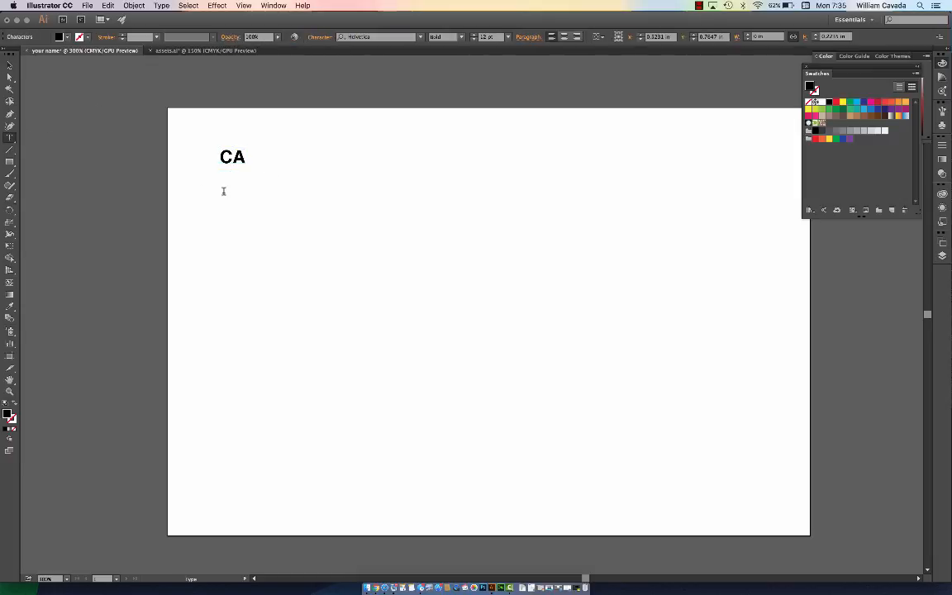
{"action": "left_click", "coordinate": [223, 191]}
{"action": "type", "text": "VA"}
{"action": "left_click", "coordinate": [10, 66]}
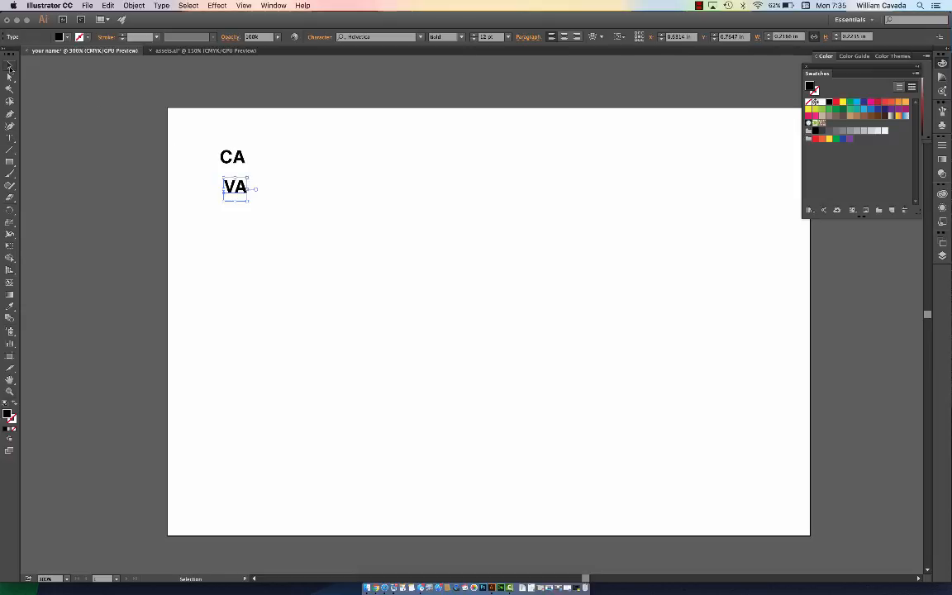
{"action": "left_click", "coordinate": [10, 137]}
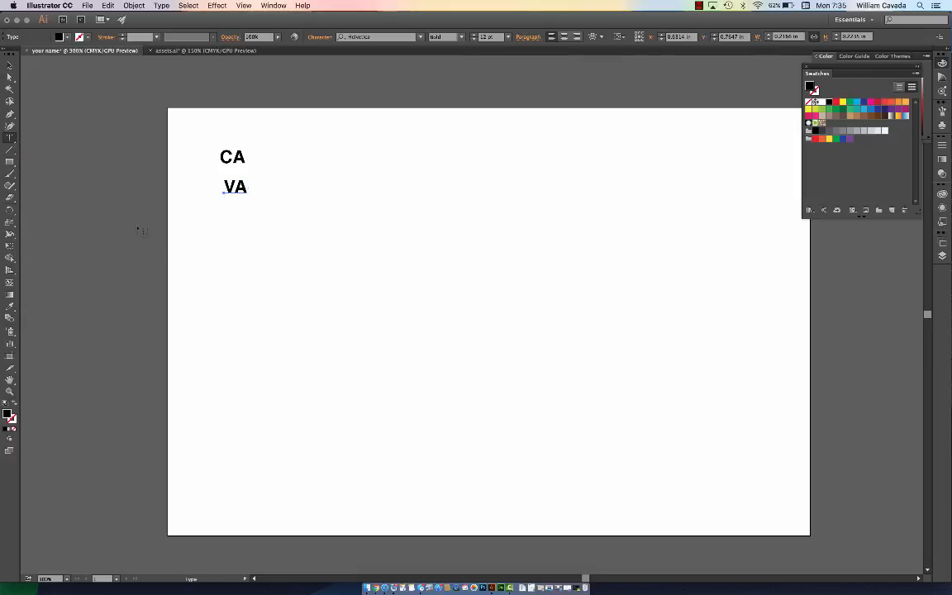
{"action": "left_click", "coordinate": [195, 232]}
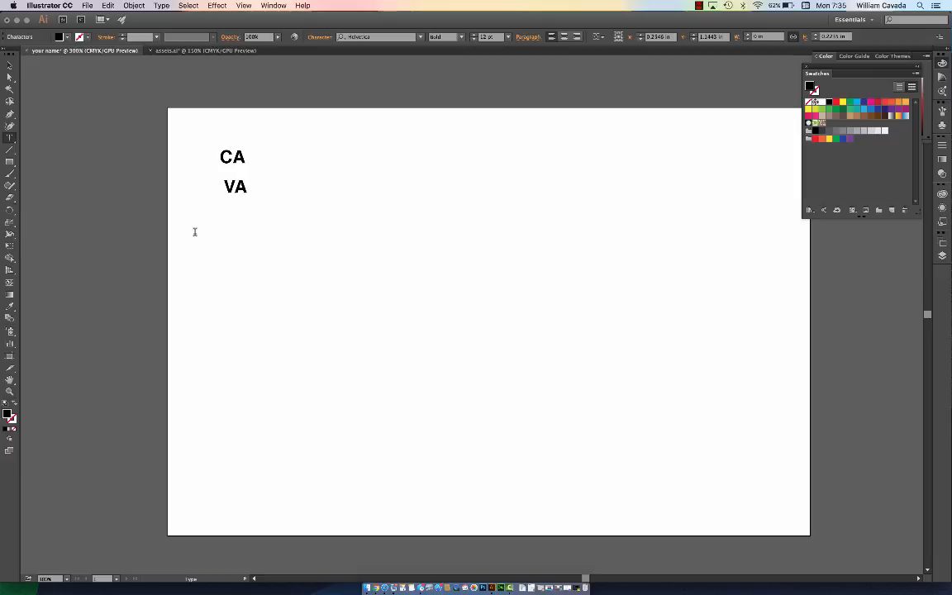
{"action": "type", "text": "DA"}
{"action": "left_click", "coordinate": [10, 66]}
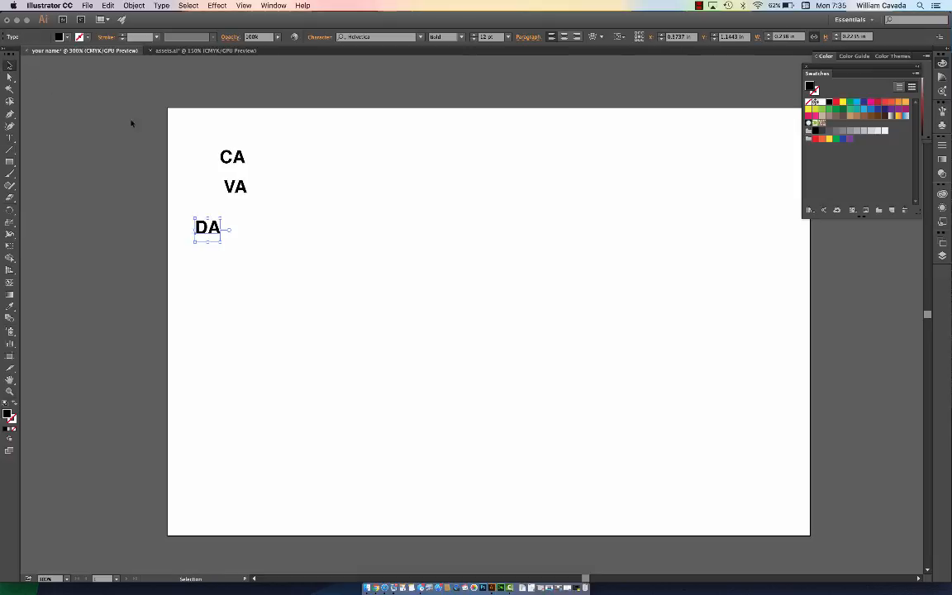
Step: Stack the three separate text lines closely in one column near the artboard's upper-left corner, with "VA" in the middle
{"action": "left_click_drag", "start_coordinate": [204, 232], "coordinate": [234, 216]}
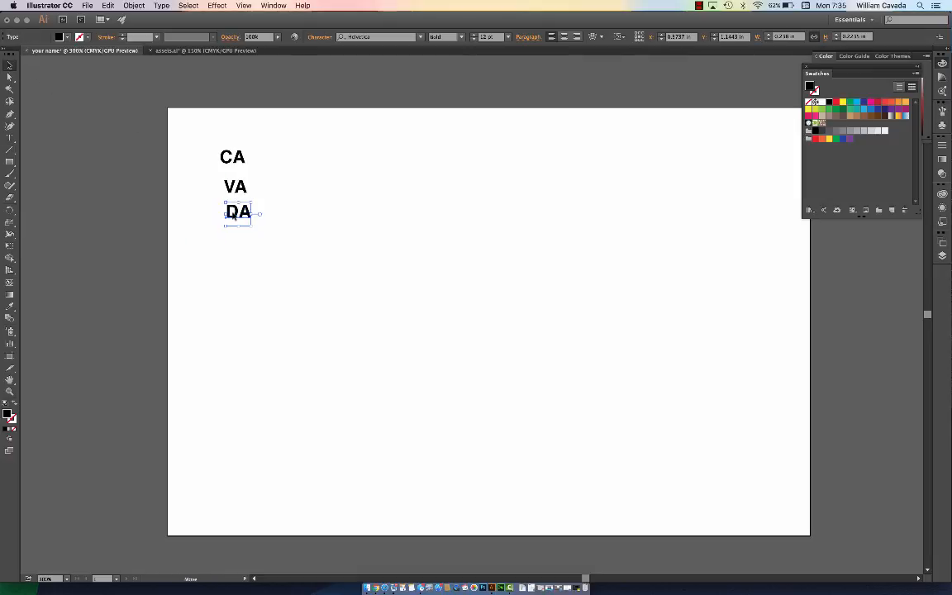
{"action": "left_click_drag", "start_coordinate": [229, 157], "coordinate": [236, 163]}
{"action": "left_click_drag", "start_coordinate": [257, 189], "coordinate": [299, 189]}
{"action": "key", "text": "super+z"}
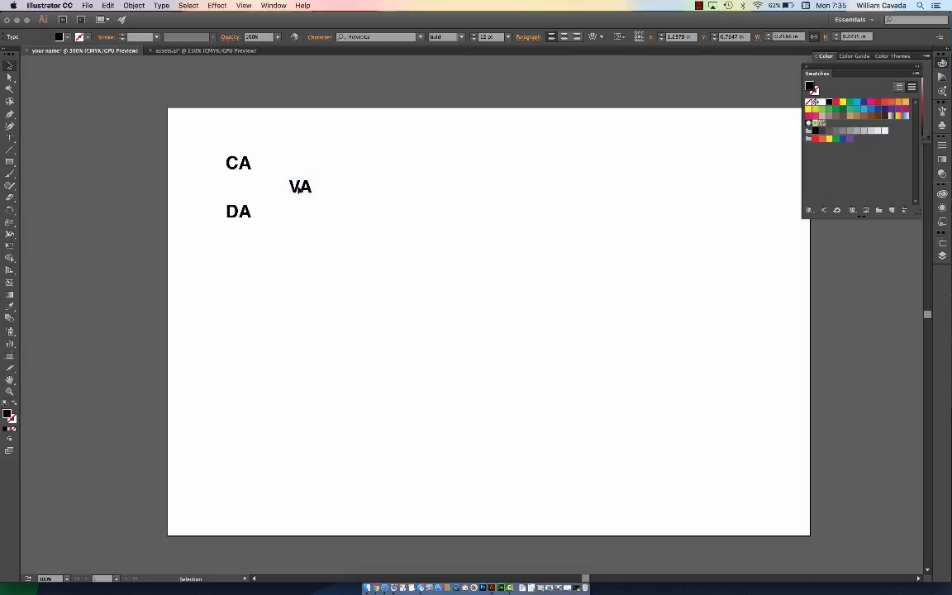
{"action": "key", "text": "t"}
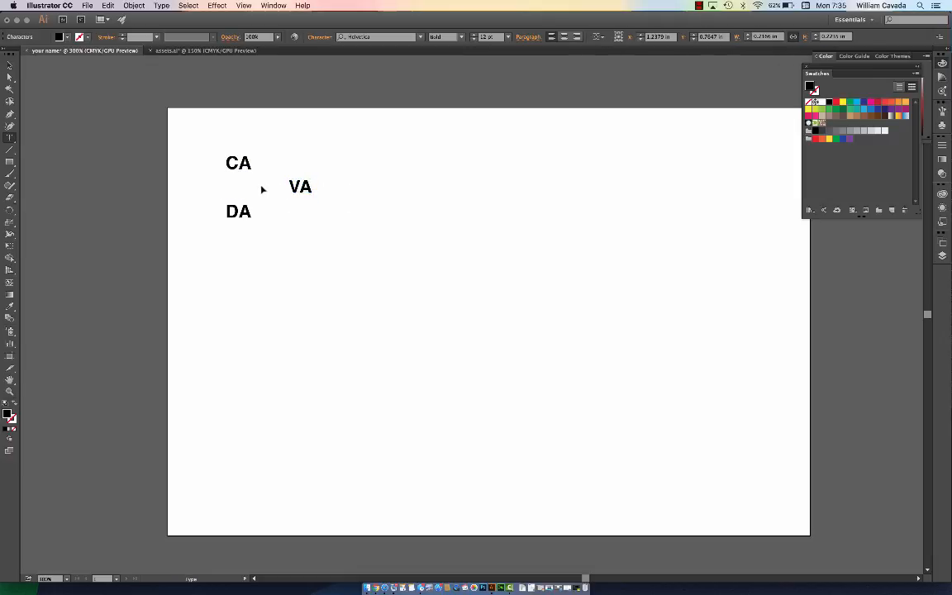
{"action": "left_click", "coordinate": [9, 64]}
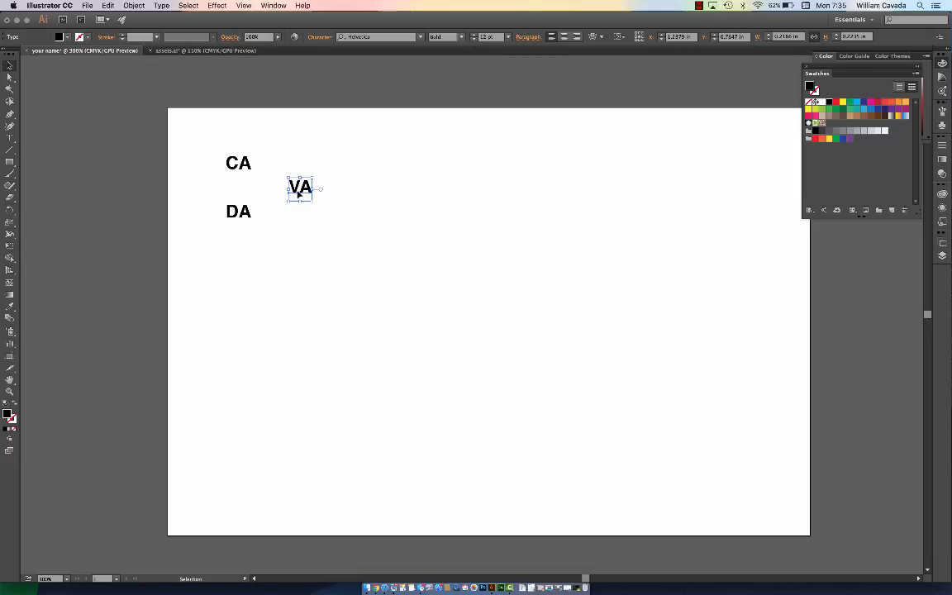
{"action": "left_click_drag", "start_coordinate": [299, 192], "coordinate": [232, 199]}
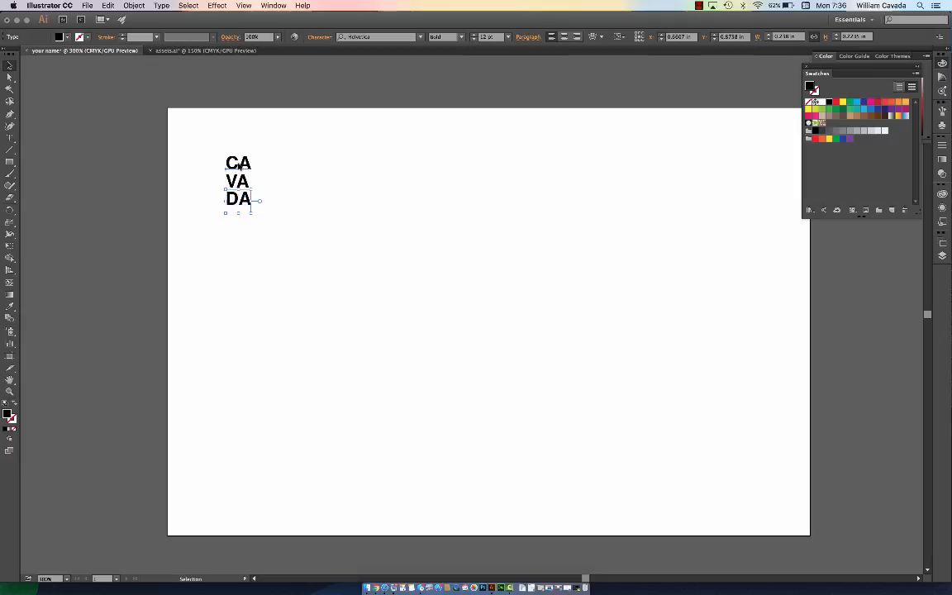
{"action": "left_click", "coordinate": [239, 164]}
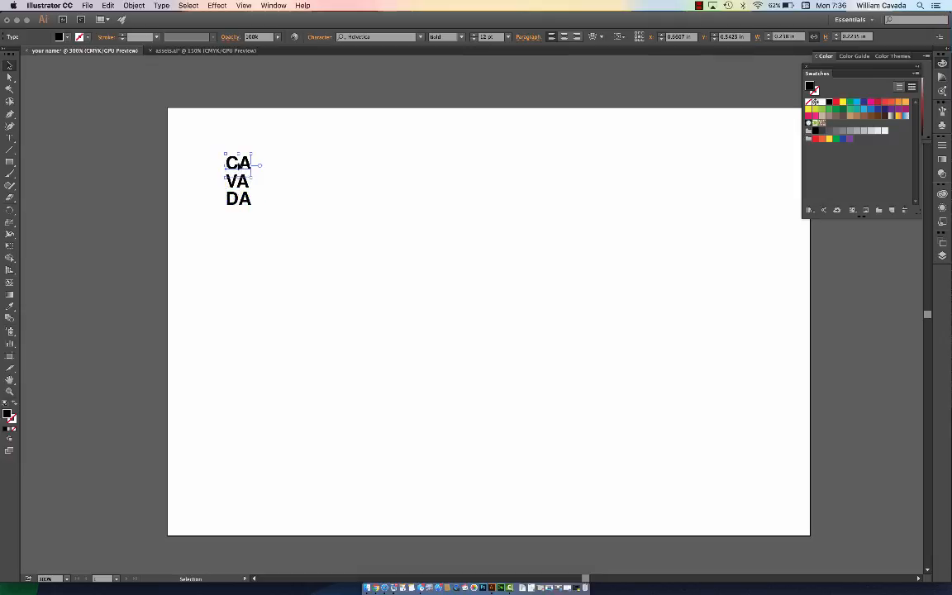
{"action": "left_click", "coordinate": [205, 134]}
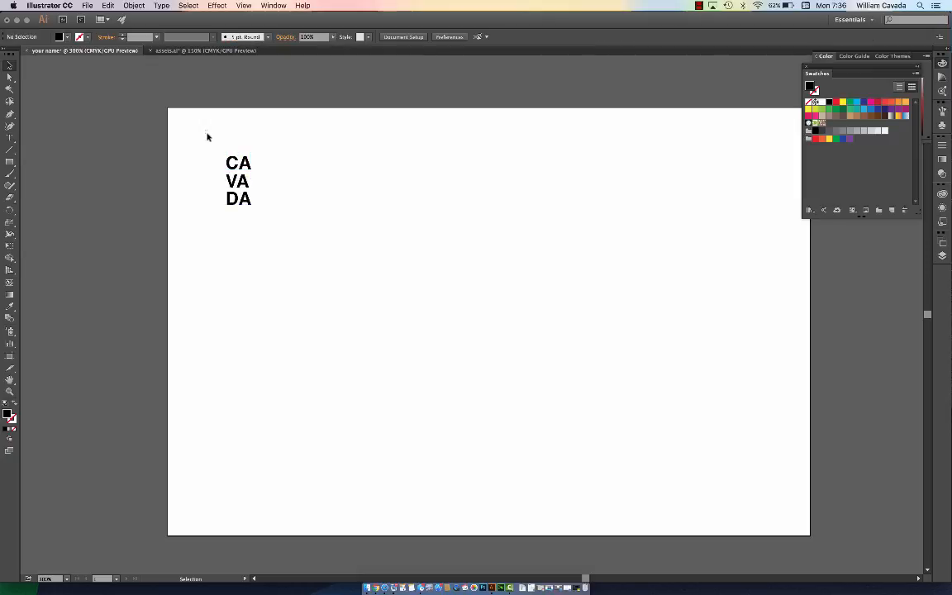
Step: Align the left edges of the three stacked text lines with Horizontal Align Left
{"action": "left_click_drag", "start_coordinate": [206, 134], "coordinate": [275, 237]}
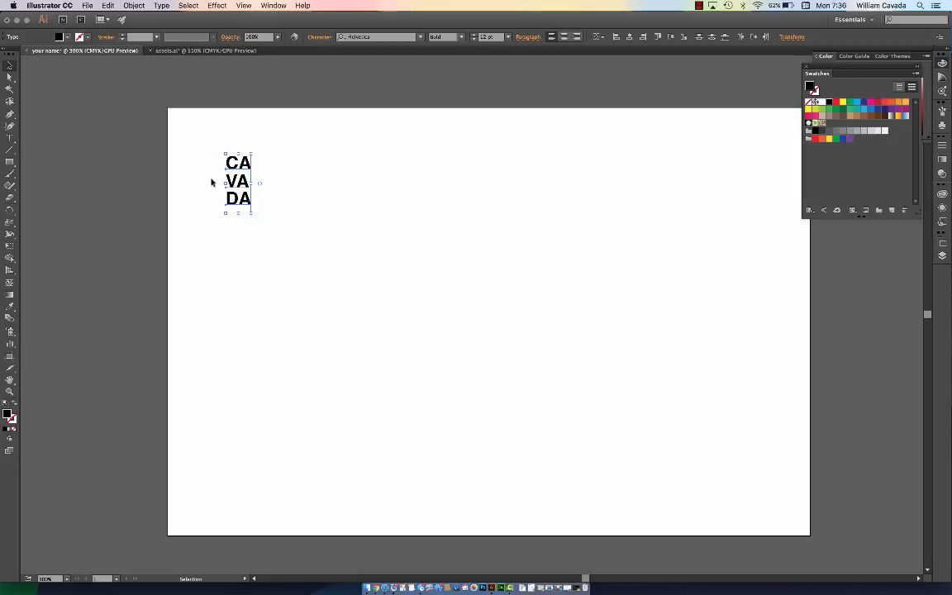
{"action": "left_click", "coordinate": [210, 150]}
{"action": "left_click_drag", "start_coordinate": [215, 137], "coordinate": [264, 214]}
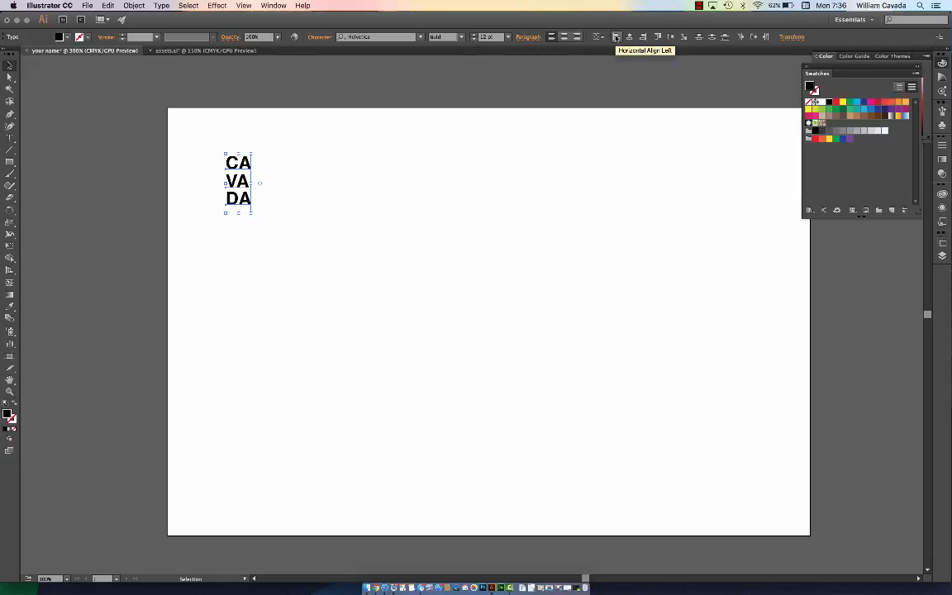
{"action": "left_click", "coordinate": [616, 38]}
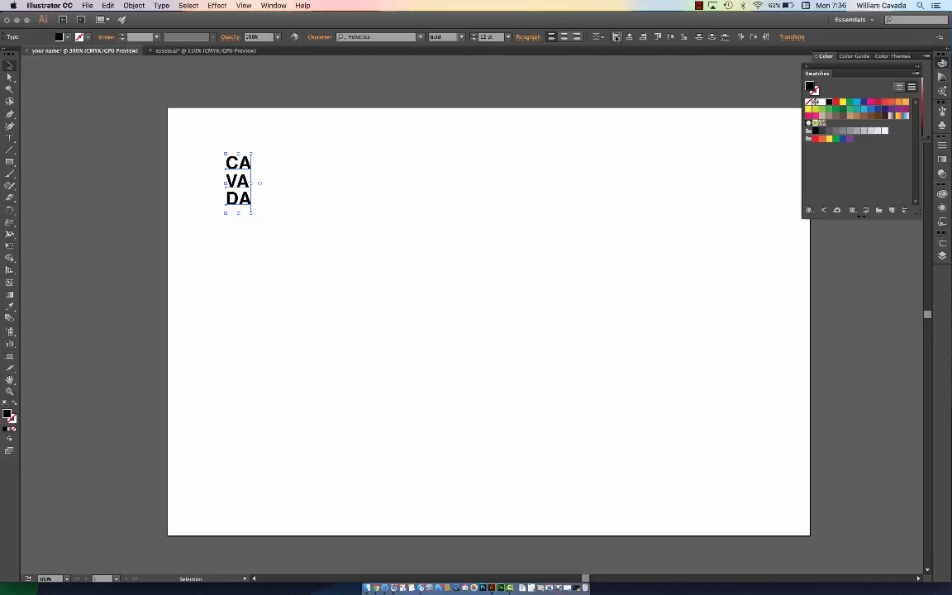
{"action": "left_click", "coordinate": [336, 164]}
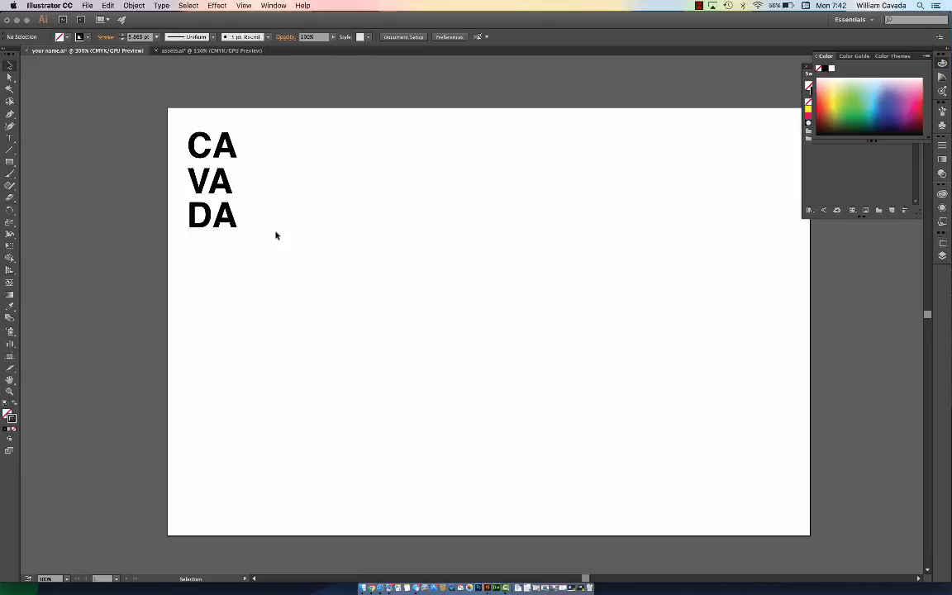
Step: Scale the three stacked text lines up together to about 78 pt so they nearly fill the artboard's height
{"action": "left_click_drag", "start_coordinate": [276, 236], "coordinate": [174, 125]}
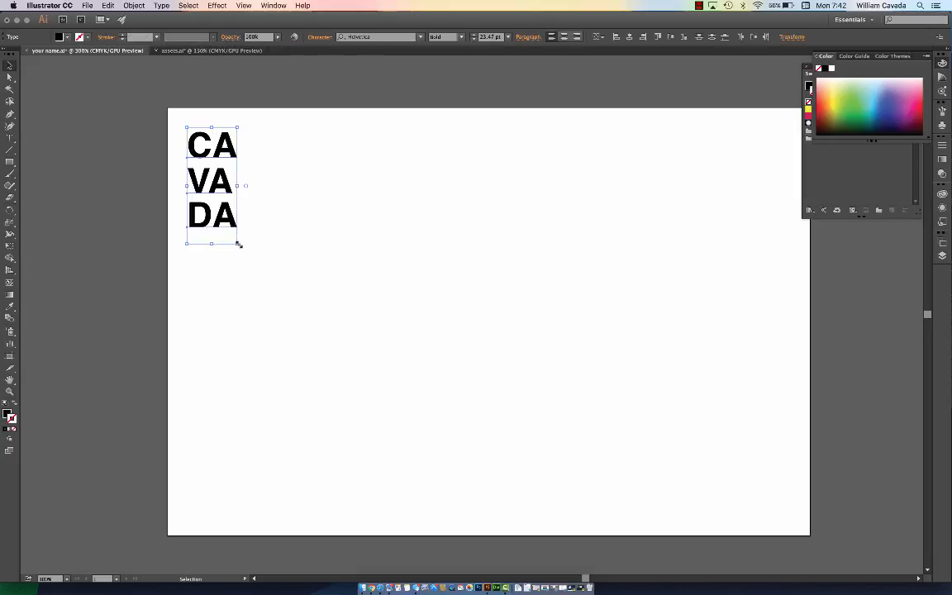
{"action": "left_click_drag", "start_coordinate": [238, 244], "coordinate": [439, 515]}
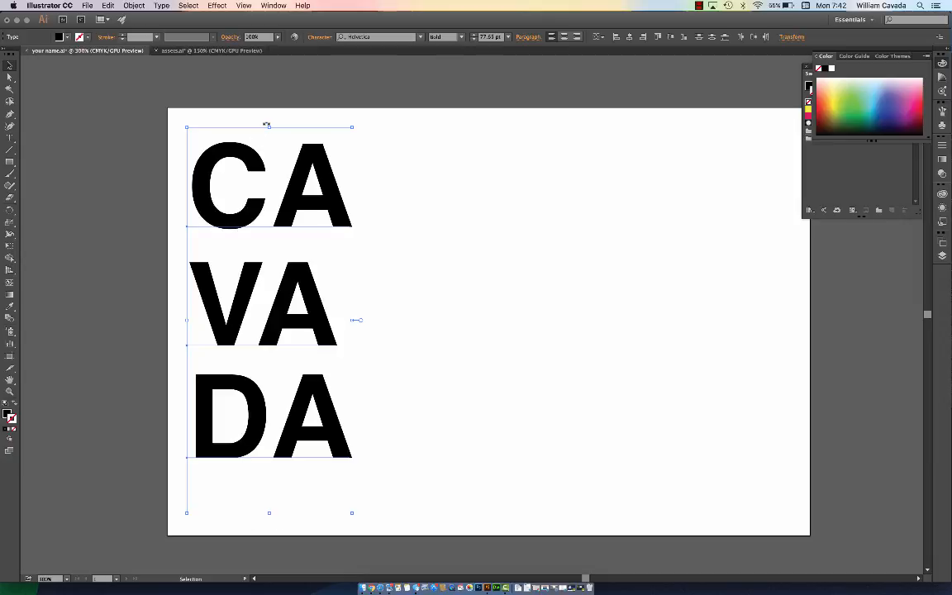
{"action": "left_click", "coordinate": [706, 6]}
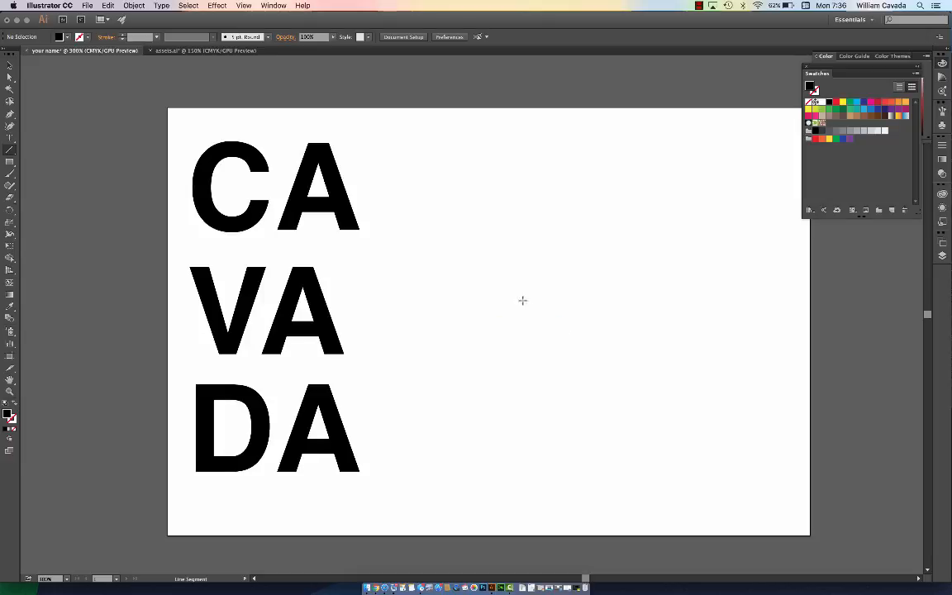
Step: Draw a 45-degree rising line about 1.22 in wide beside the "DA" text and give it a black stroke
{"action": "left_click", "coordinate": [10, 66]}
{"action": "left_click_drag", "start_coordinate": [447, 470], "coordinate": [561, 324]}
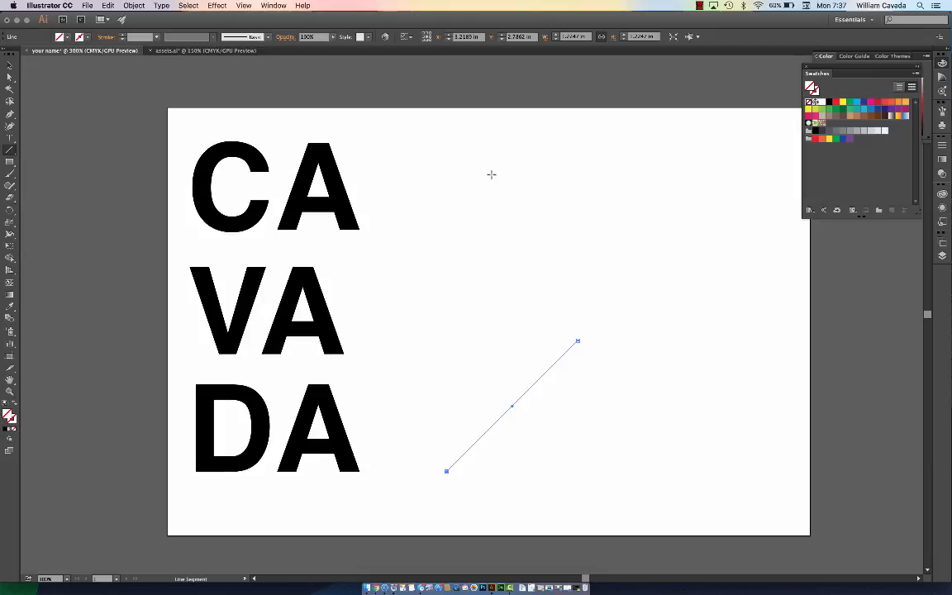
{"action": "left_click", "coordinate": [12, 419]}
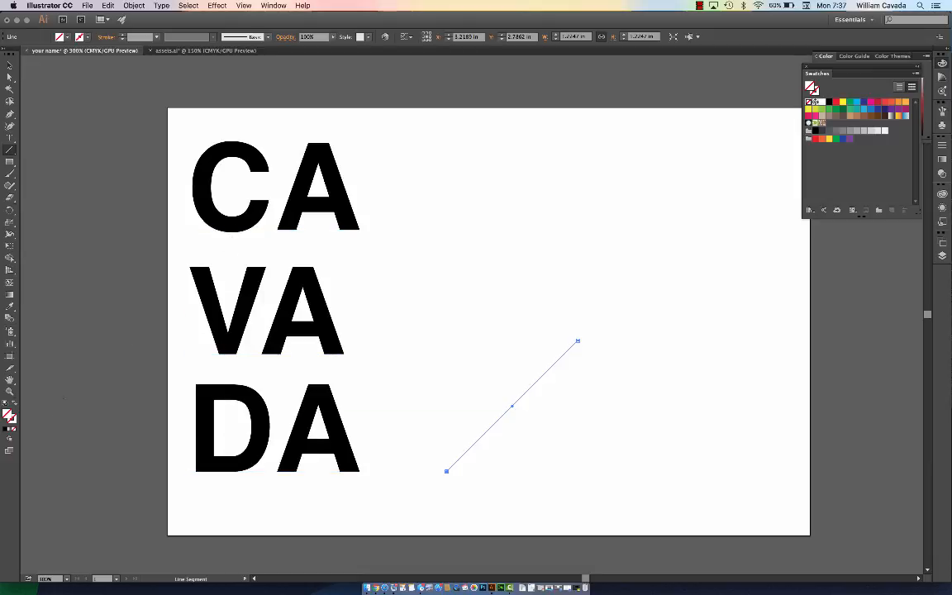
{"action": "left_click", "coordinate": [12, 420]}
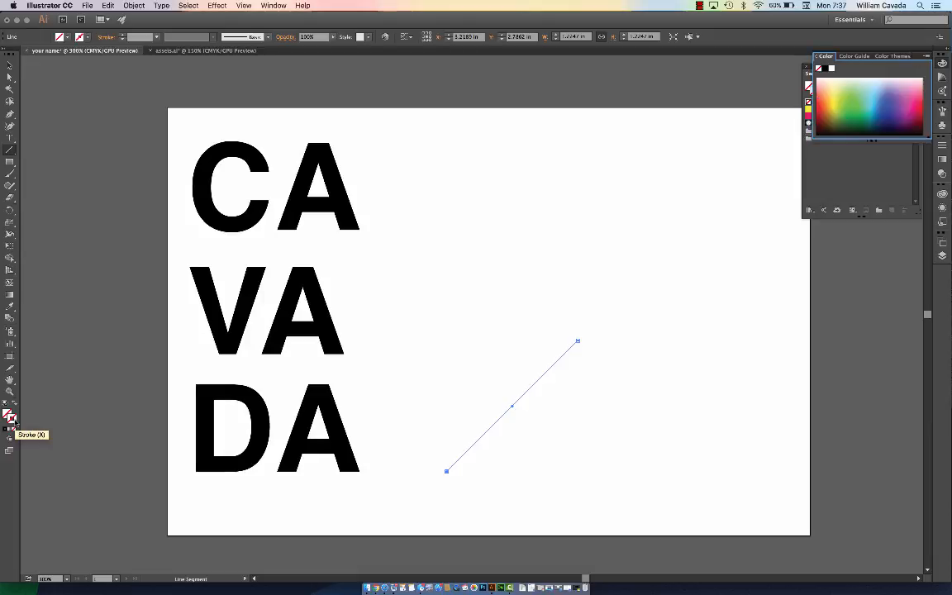
{"action": "left_click", "coordinate": [7, 429]}
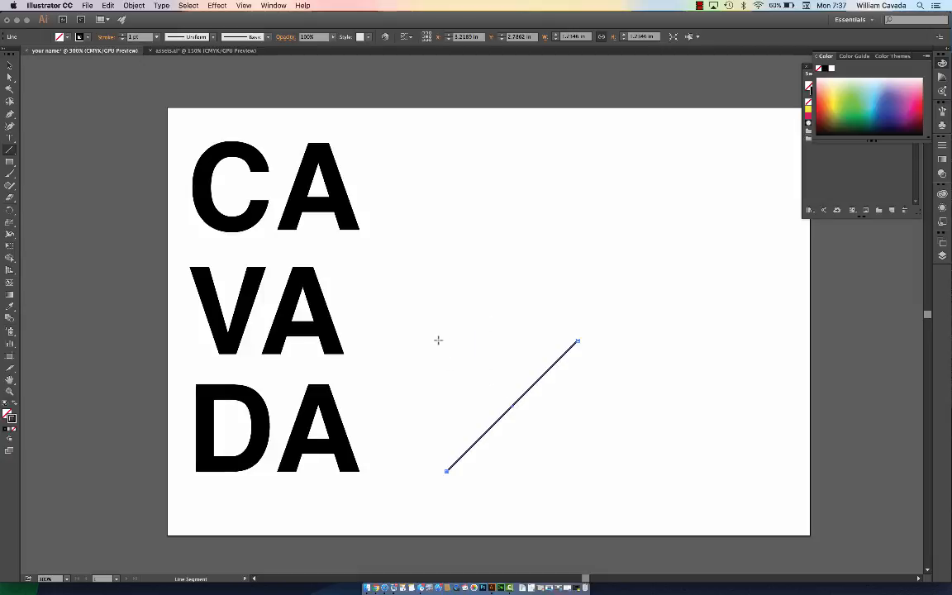
Step: Draw an opposite 45-degree line about 1.28 in wide and move it so both lines cross at their midpoints
{"action": "mouse_move", "coordinate": [427, 341]}
{"action": "left_mouse_down"}
{"action": "mouse_move", "coordinate": [537, 409]}
{"action": "mouse_move", "coordinate": [588, 465]}
{"action": "mouse_move", "coordinate": [581, 457]}
{"action": "left_mouse_up"}
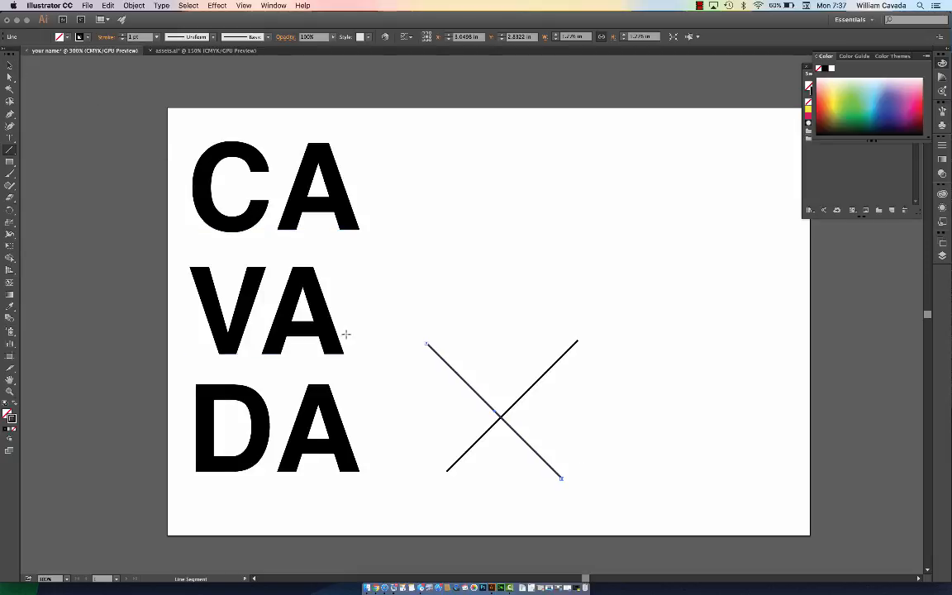
{"action": "key", "text": "v"}
{"action": "left_click_drag", "start_coordinate": [479, 393], "coordinate": [495, 387]}
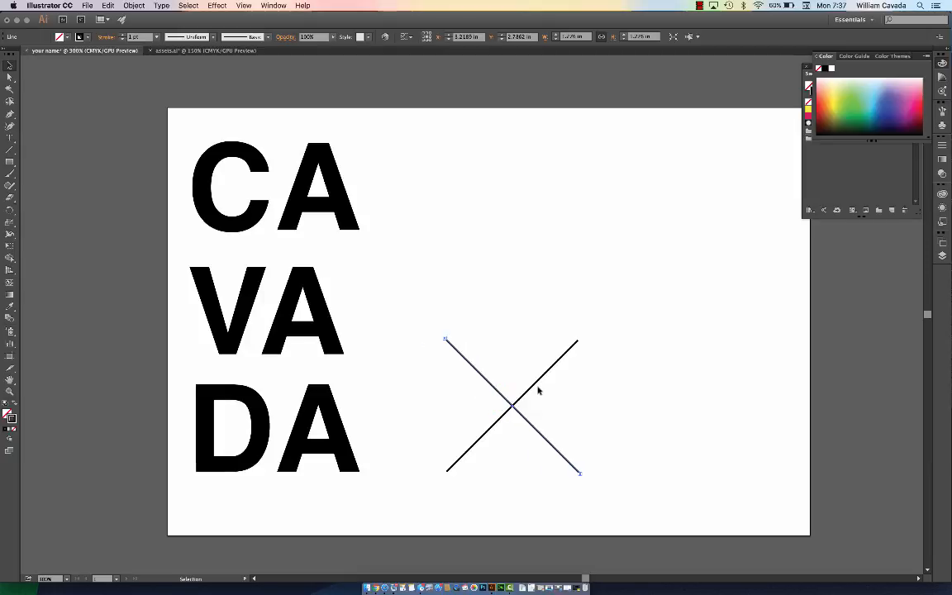
{"action": "left_click", "coordinate": [541, 391]}
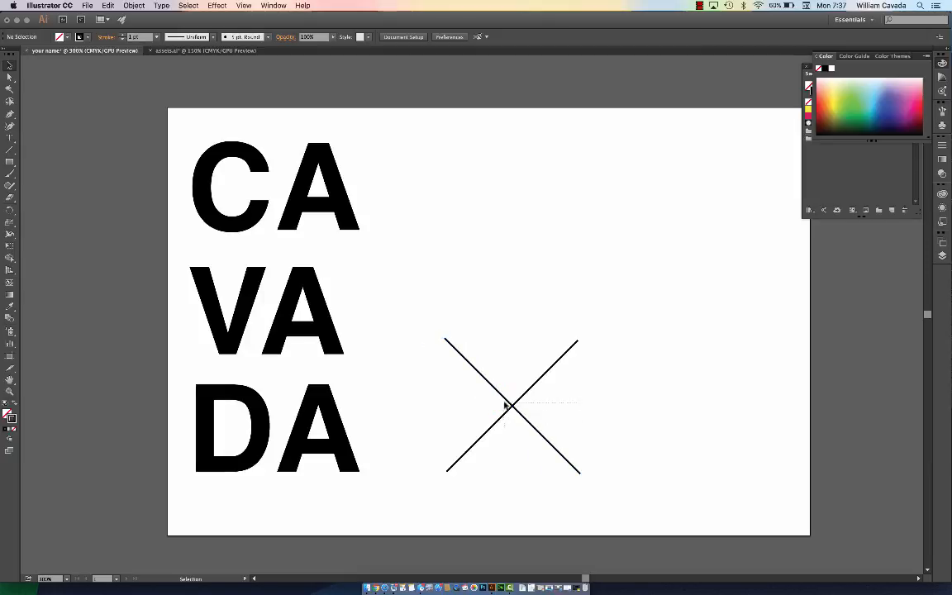
Step: Set the stroke weight of both crossing lines to 2 pt
{"action": "mouse_move", "coordinate": [522, 425]}
{"action": "left_mouse_down"}
{"action": "mouse_move", "coordinate": [448, 327]}
{"action": "mouse_move", "coordinate": [520, 428]}
{"action": "mouse_move", "coordinate": [537, 431]}
{"action": "left_mouse_up"}
{"action": "left_click", "coordinate": [434, 315]}
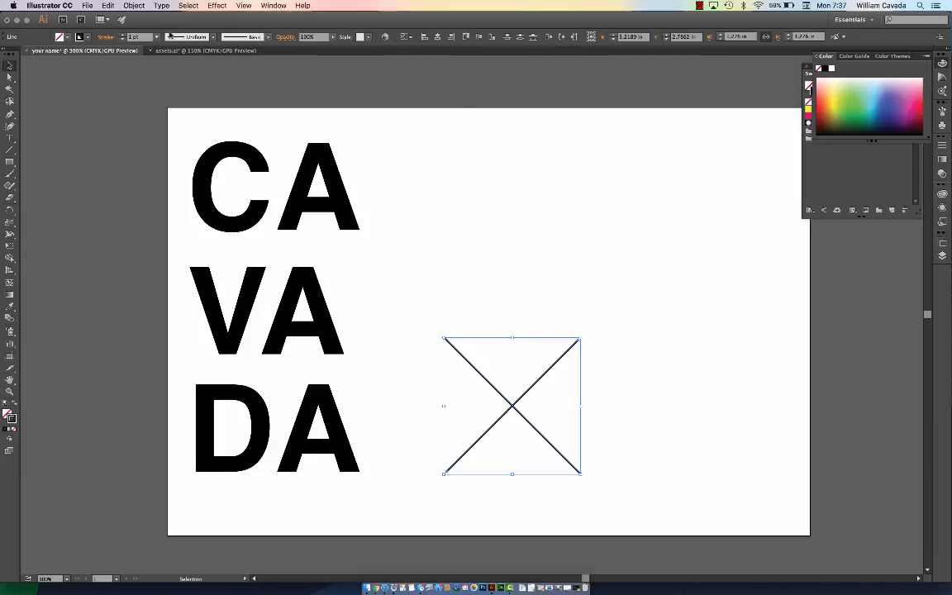
{"action": "left_click", "coordinate": [122, 35]}
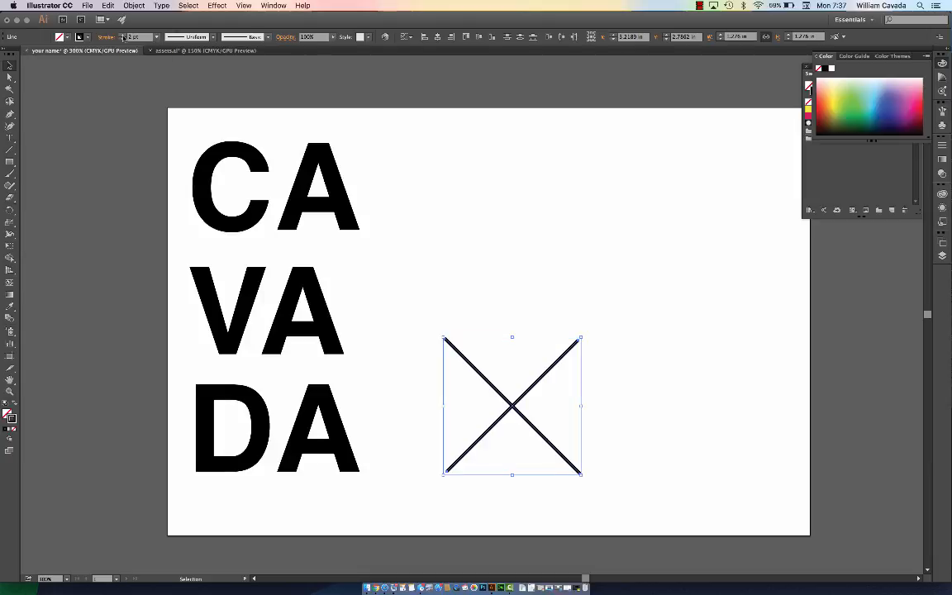
Step: Increase the stroke weight of both crossing lines to 10 pt
{"action": "left_click", "coordinate": [123, 35]}
{"action": "left_click", "coordinate": [122, 36]}
{"action": "left_click", "coordinate": [122, 36]}
{"action": "left_click", "coordinate": [122, 36]}
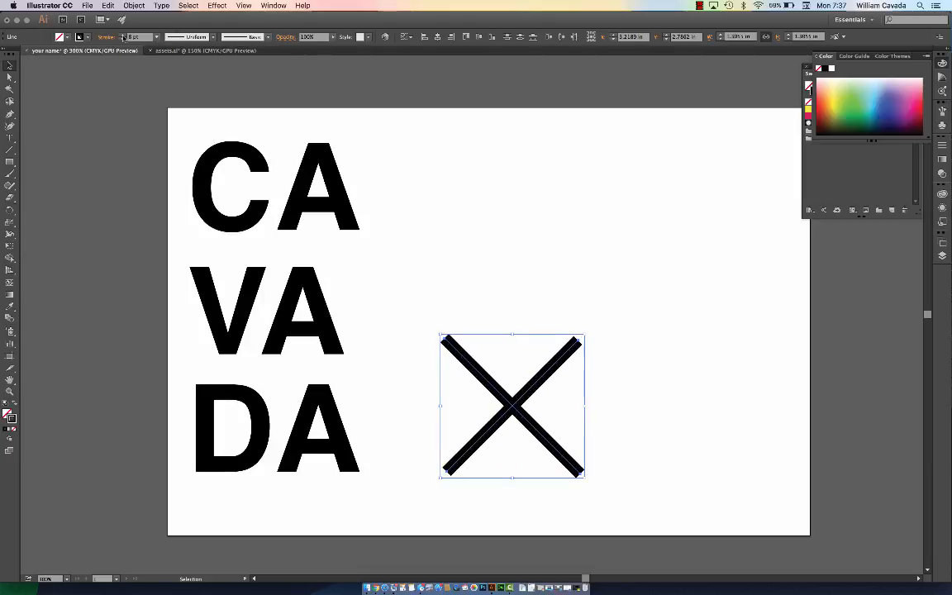
{"action": "left_click", "coordinate": [122, 36]}
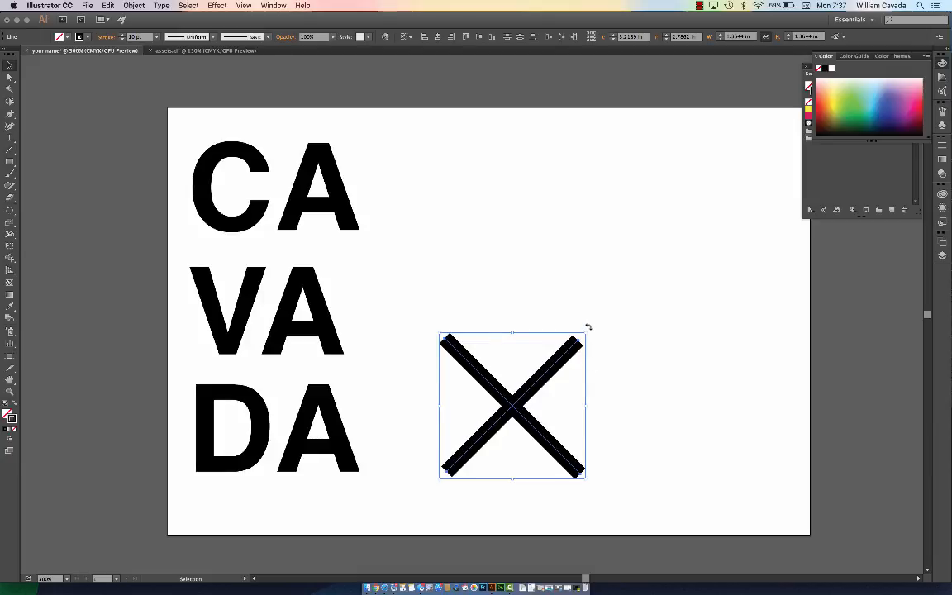
Step: Tilt the crossed lines off their diagonals and shrink them to about 1 in wide near the artboard's lower-right corner
{"action": "left_click_drag", "start_coordinate": [587, 328], "coordinate": [604, 386]}
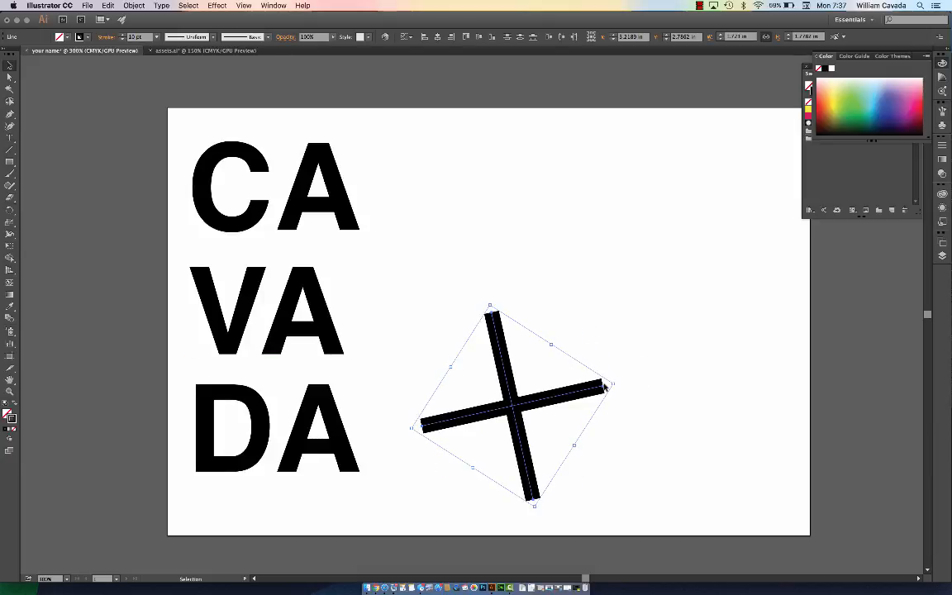
{"action": "left_click_drag", "start_coordinate": [547, 400], "coordinate": [714, 394]}
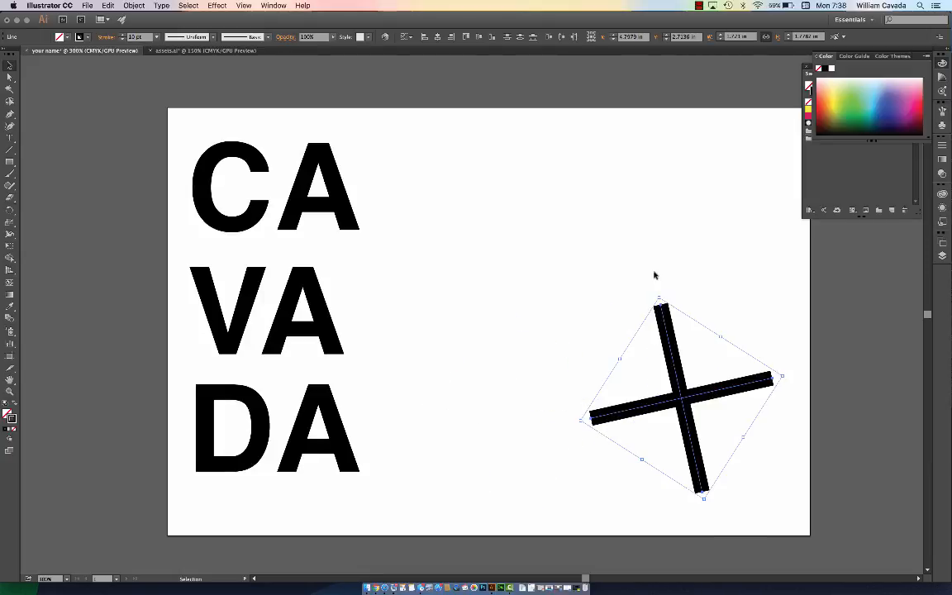
{"action": "left_click_drag", "start_coordinate": [660, 298], "coordinate": [671, 386]}
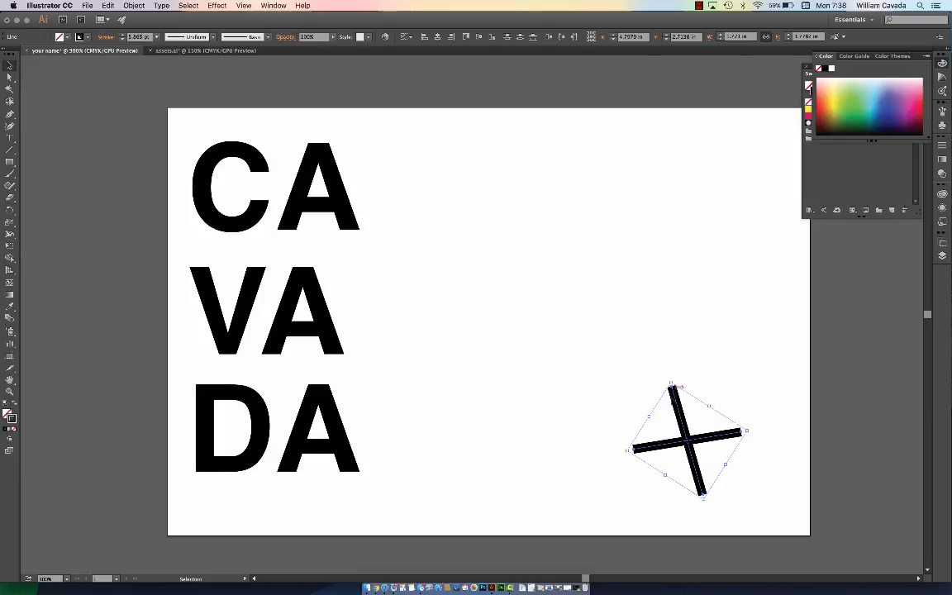
{"action": "left_click_drag", "start_coordinate": [703, 497], "coordinate": [752, 490]}
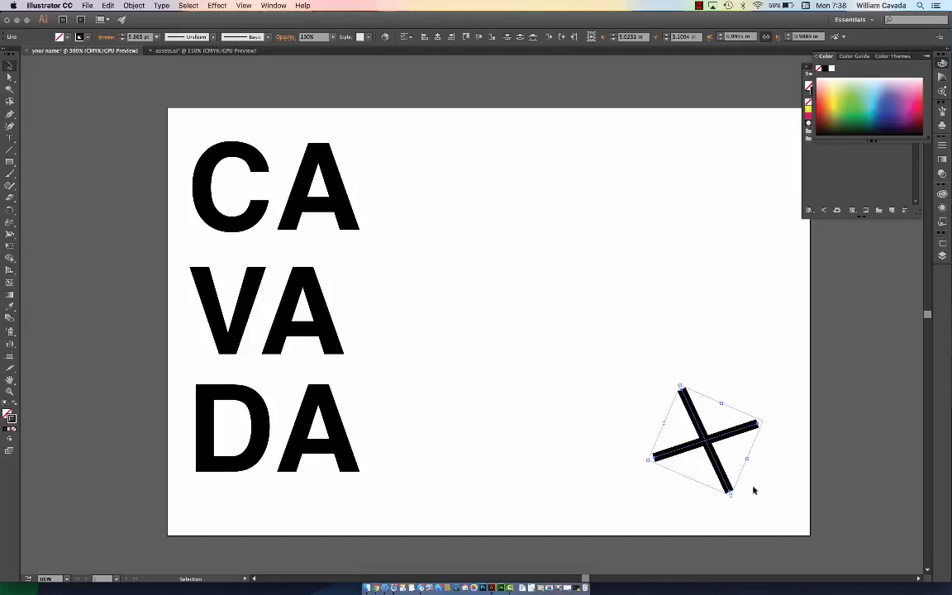
{"action": "left_click", "coordinate": [676, 351]}
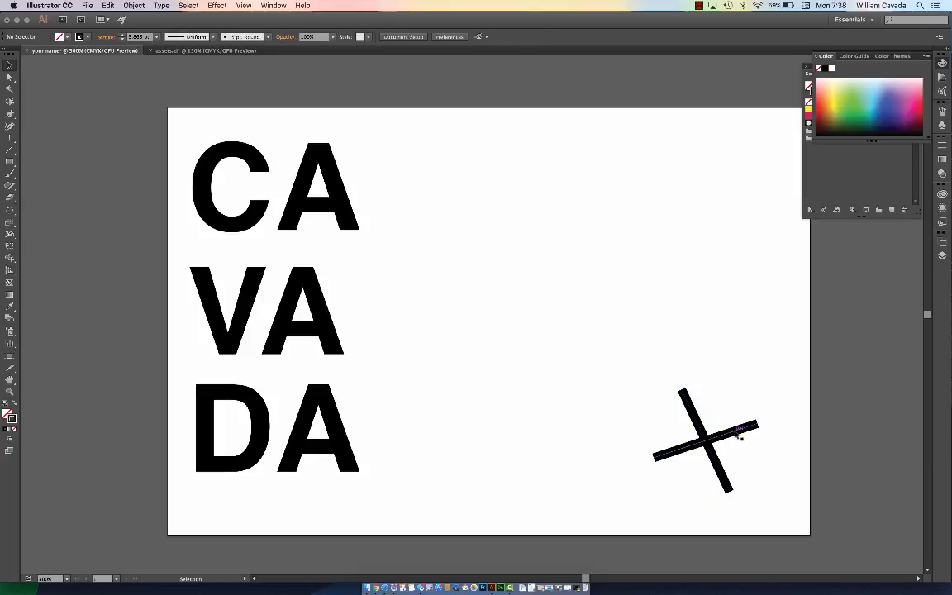
{"action": "mouse_move", "coordinate": [737, 436]}
{"action": "left_mouse_down"}
{"action": "mouse_move", "coordinate": [713, 388]}
{"action": "mouse_move", "coordinate": [726, 405]}
{"action": "mouse_move", "coordinate": [718, 431]}
{"action": "mouse_move", "coordinate": [735, 435]}
{"action": "left_mouse_up"}
{"action": "left_click", "coordinate": [87, 6]}
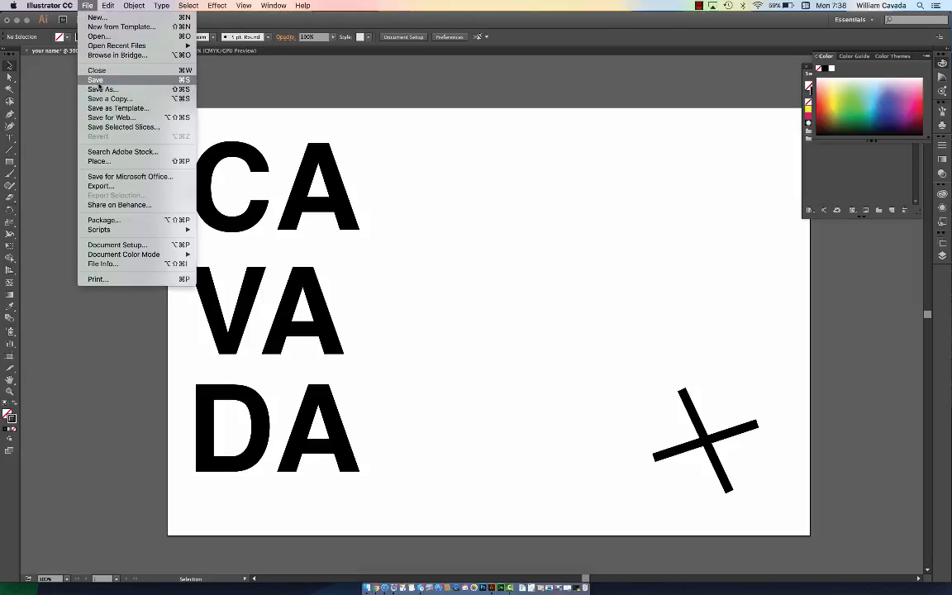
{"action": "left_click", "coordinate": [96, 81]}
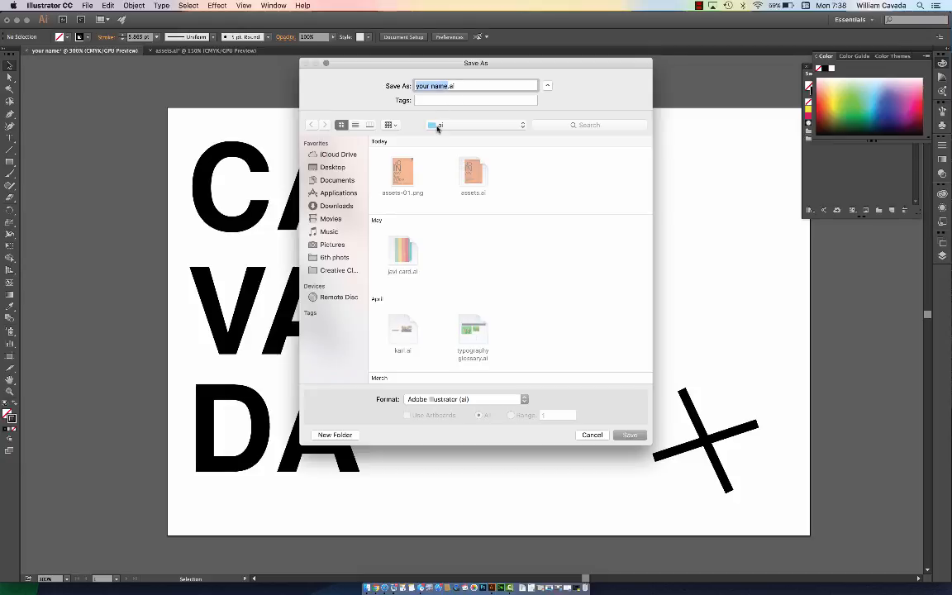
{"action": "left_click", "coordinate": [337, 180]}
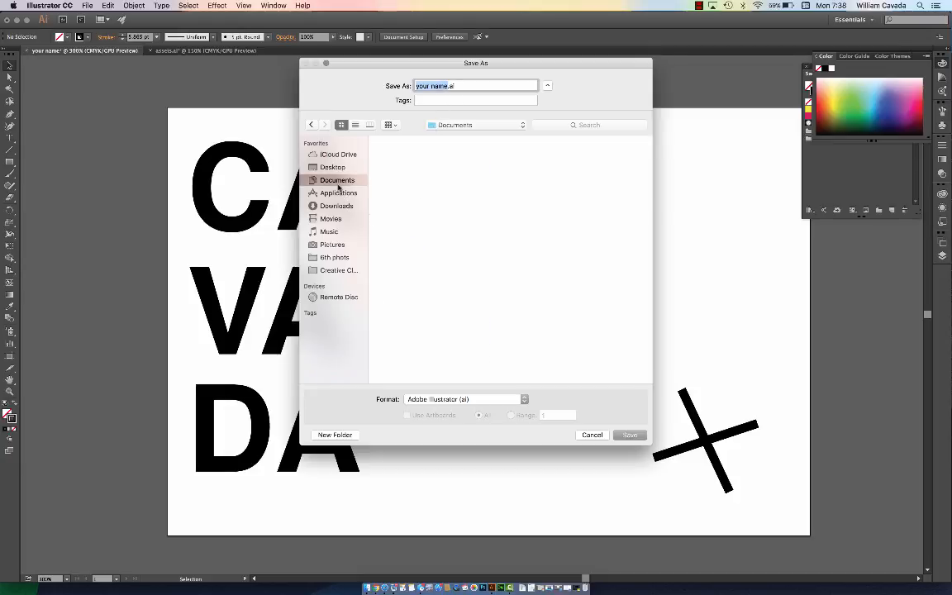
{"action": "left_click", "coordinate": [602, 435]}
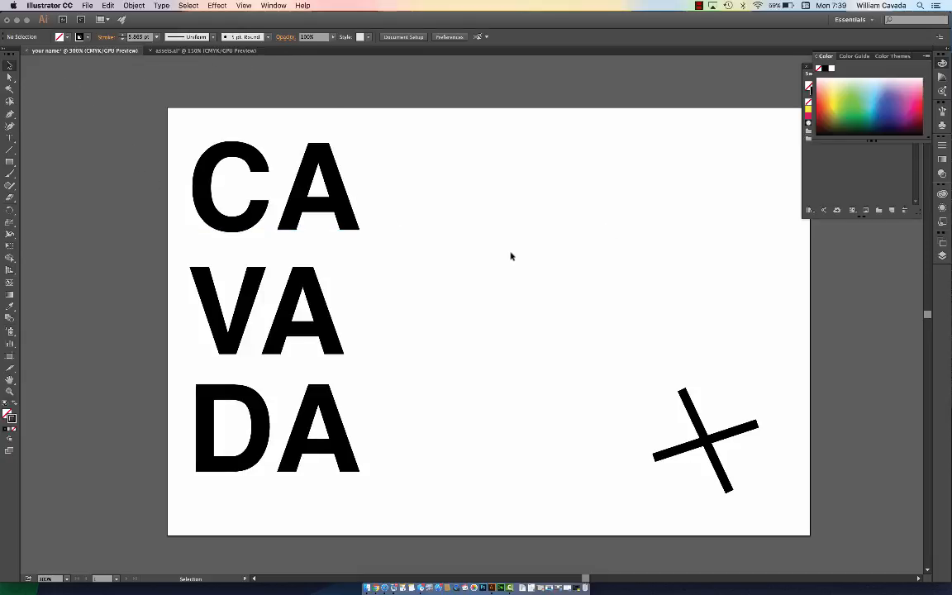
Step: Select each of the three stacked text lines in turn to check that they are separate text objects
{"action": "key", "text": "t"}
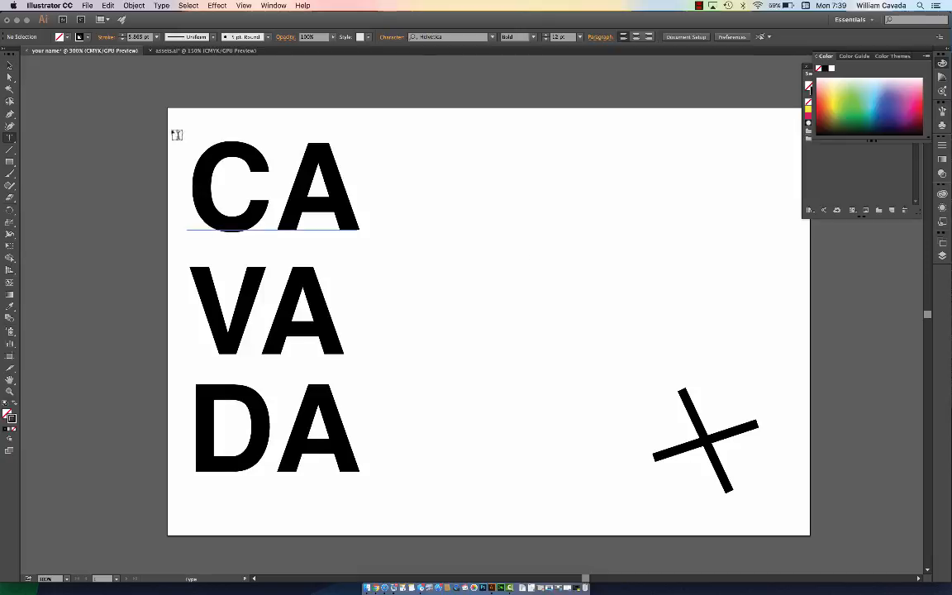
{"action": "key", "text": "v"}
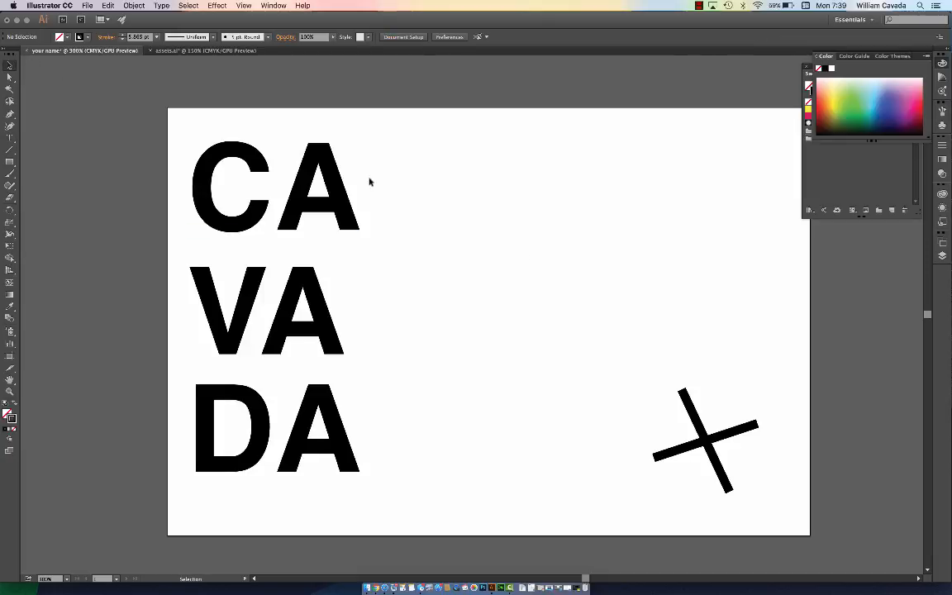
{"action": "left_click", "coordinate": [269, 211]}
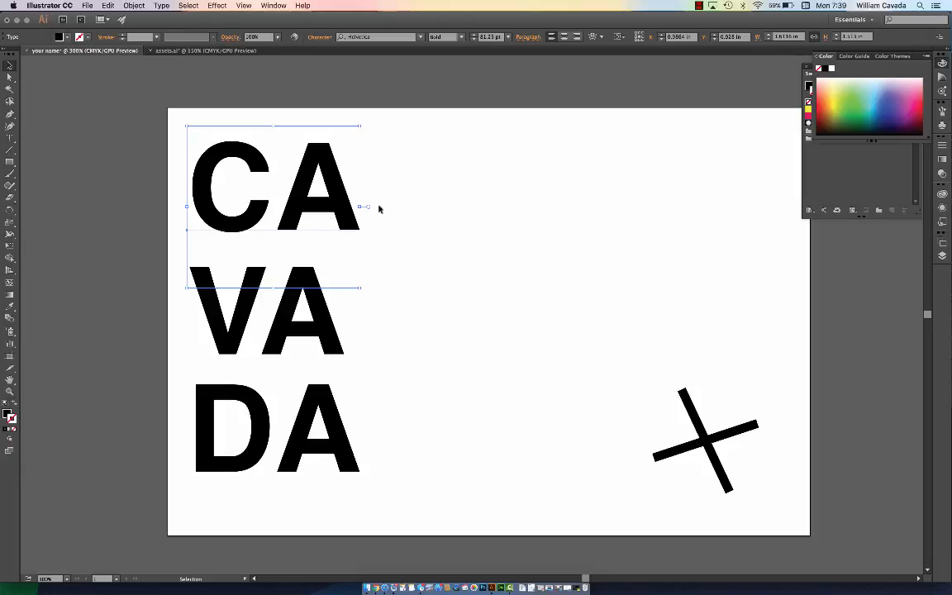
{"action": "left_click", "coordinate": [372, 248]}
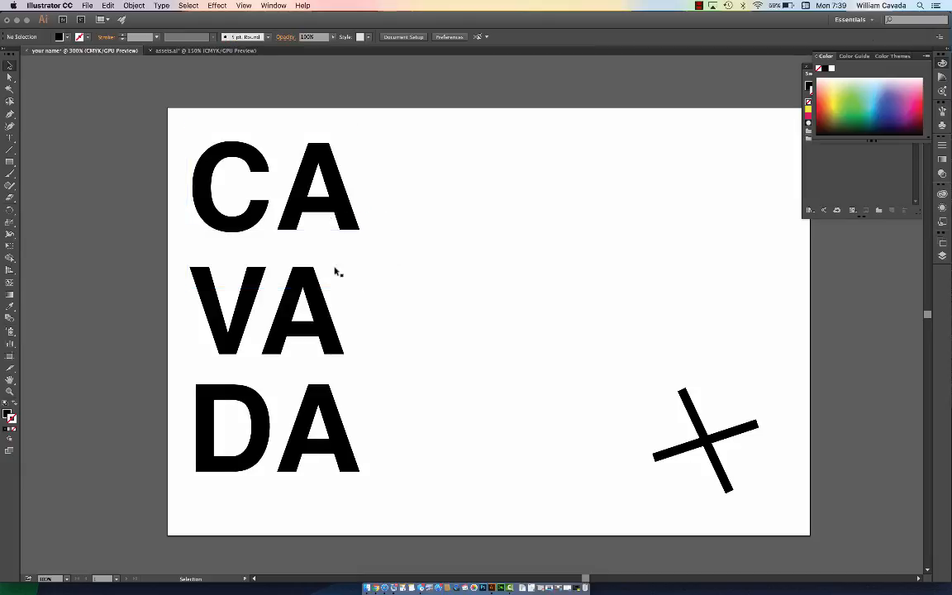
{"action": "left_click", "coordinate": [273, 302]}
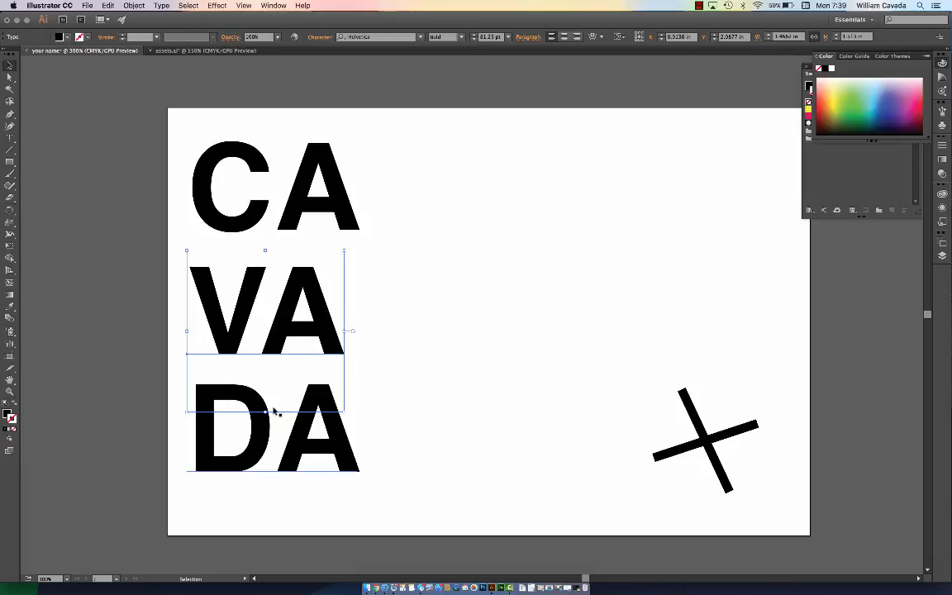
{"action": "left_click", "coordinate": [318, 449]}
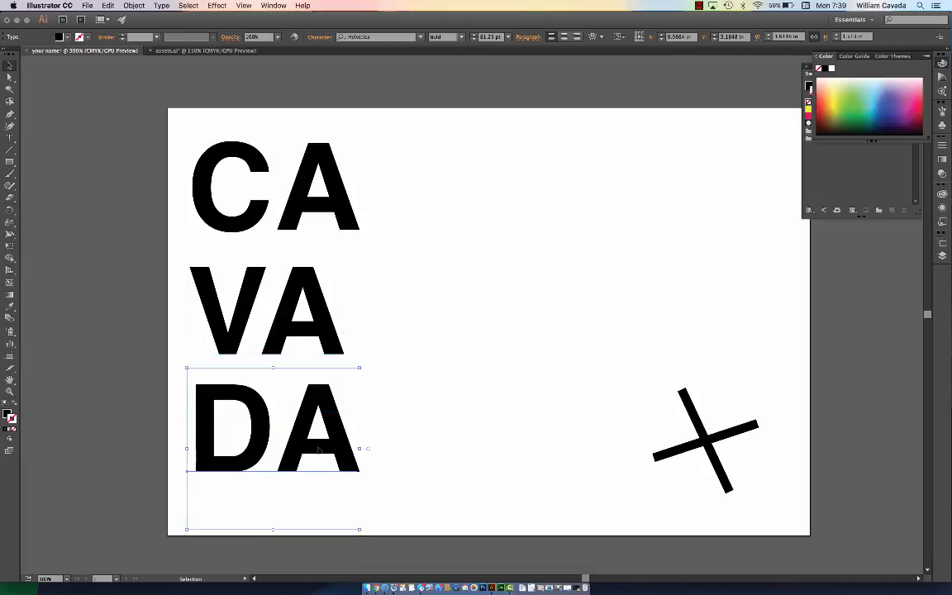
{"action": "left_click", "coordinate": [455, 433]}
Step: Select all three stacked text lines together, check their font family and style, and scale them down very slightly
{"action": "left_click_drag", "start_coordinate": [412, 391], "coordinate": [217, 148]}
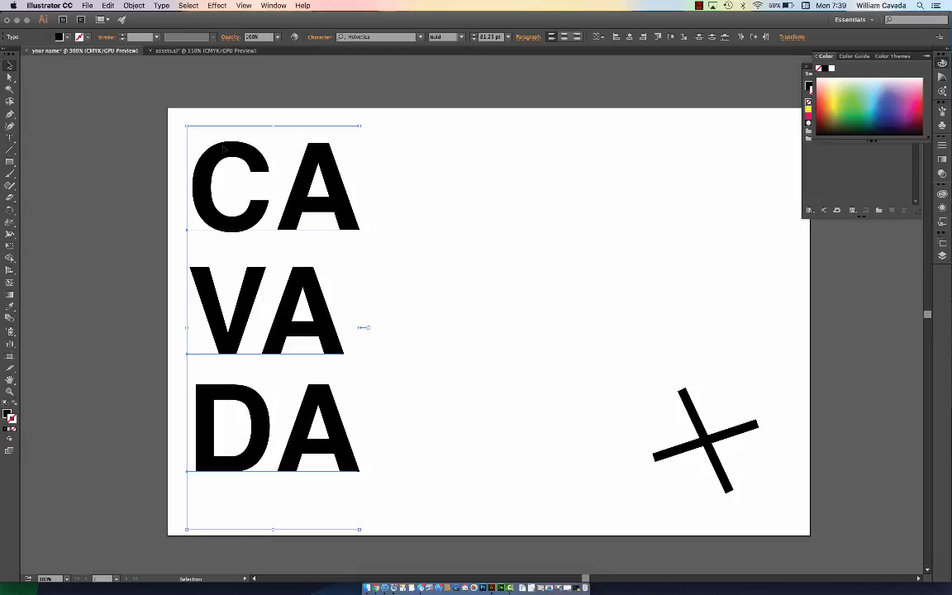
{"action": "left_click", "coordinate": [379, 38]}
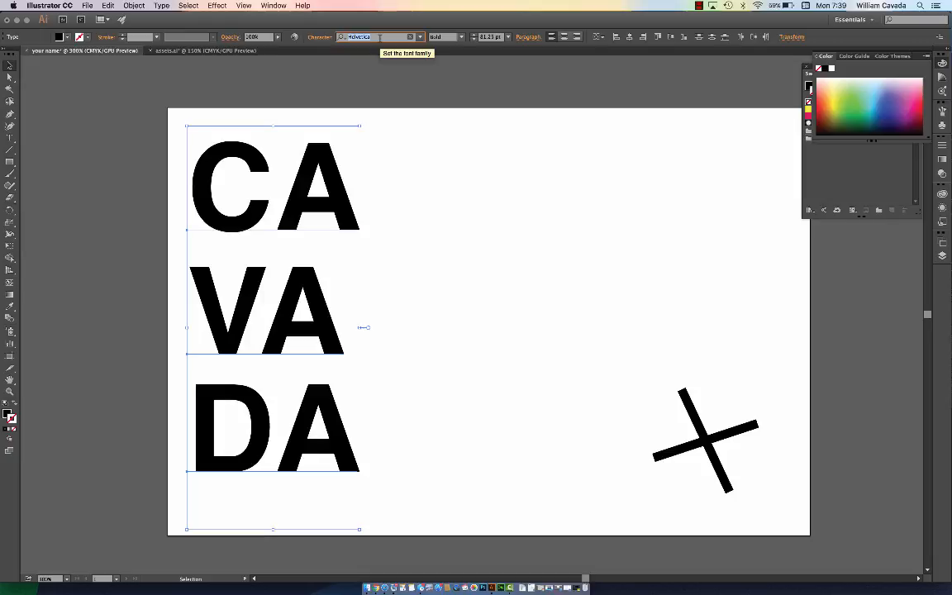
{"action": "left_click", "coordinate": [445, 37]}
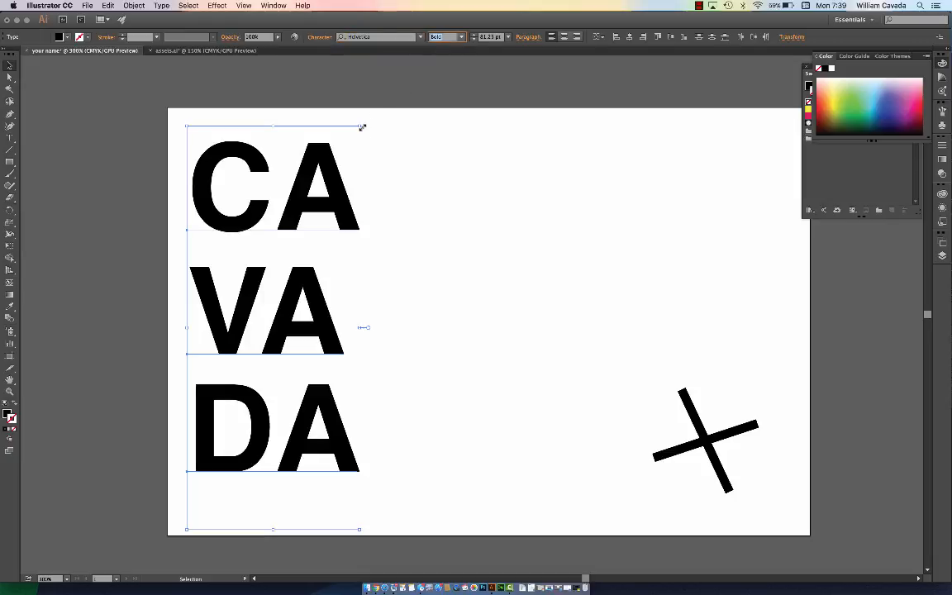
{"action": "left_click_drag", "start_coordinate": [361, 126], "coordinate": [415, 131]}
Step: Move both crossing lines together about 0.2 in up and slightly to the right
{"action": "left_click_drag", "start_coordinate": [641, 369], "coordinate": [742, 490]}
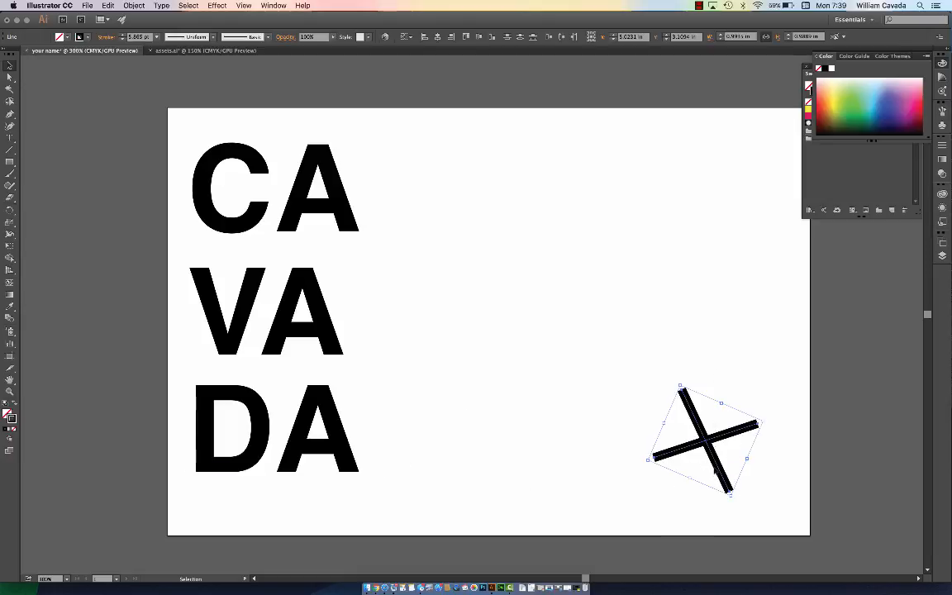
{"action": "left_click_drag", "start_coordinate": [715, 469], "coordinate": [724, 447]}
{"action": "left_click", "coordinate": [506, 476]}
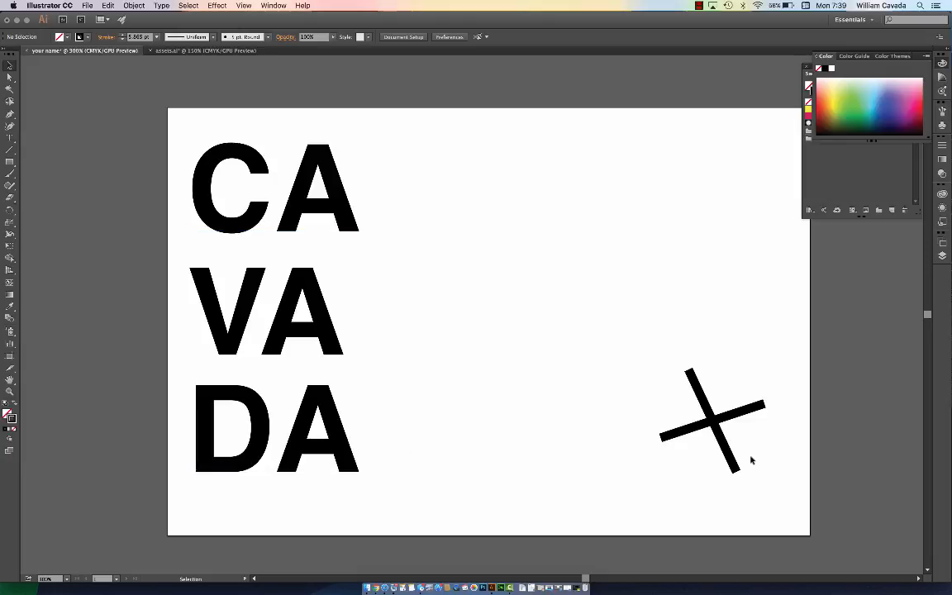
Step: Draw a steep third line about 1 in tall through the crossing point, rising to the right, with the same stroke
{"action": "left_click", "coordinate": [10, 149]}
{"action": "left_click_drag", "start_coordinate": [732, 368], "coordinate": [691, 471]}
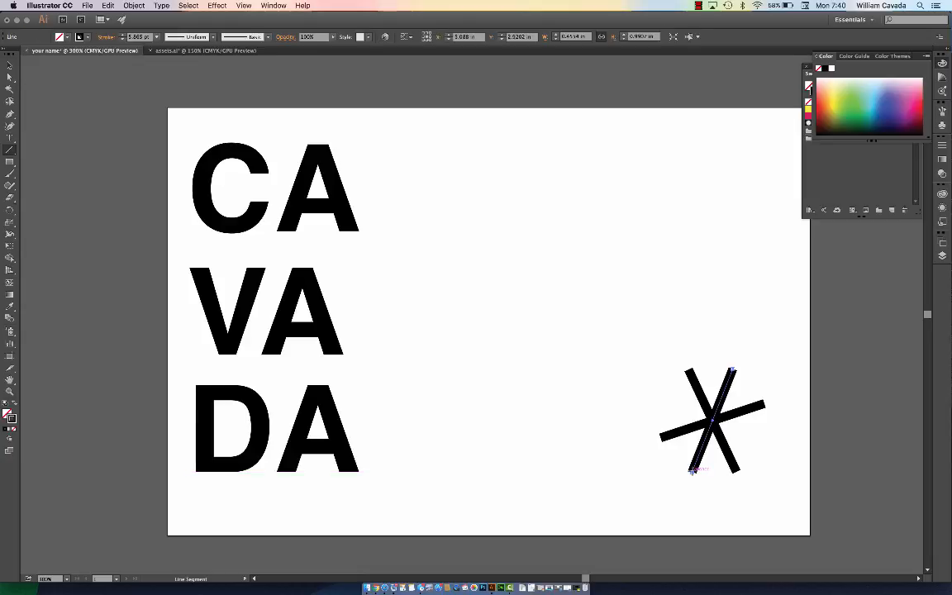
{"action": "left_click", "coordinate": [10, 62]}
{"action": "left_click", "coordinate": [94, 122]}
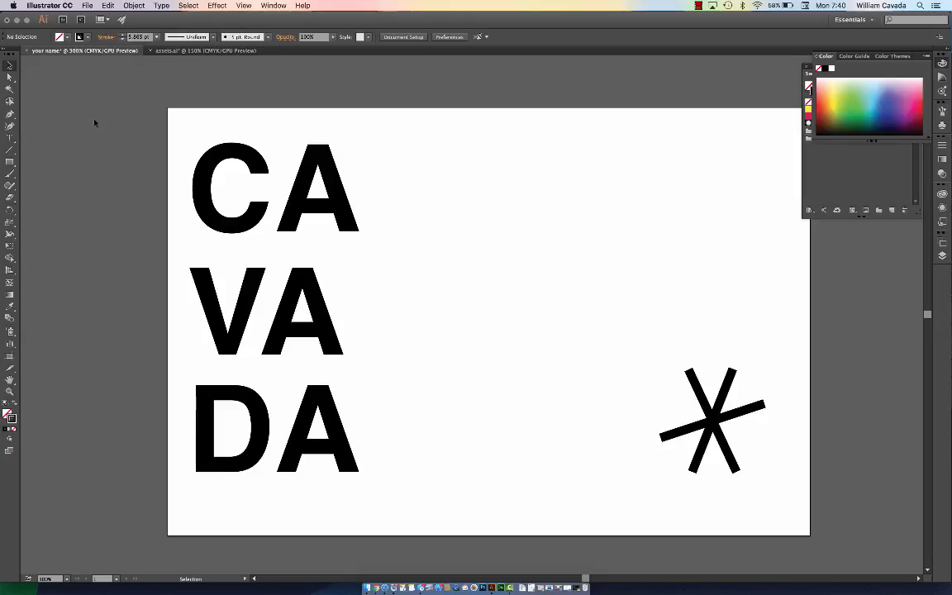
Step: Draw a fourth line about 0.92 in wide through the crossing point, sloping down to the right, to complete the asterisk
{"action": "left_click", "coordinate": [11, 150]}
{"action": "left_click_drag", "start_coordinate": [665, 398], "coordinate": [760, 443]}
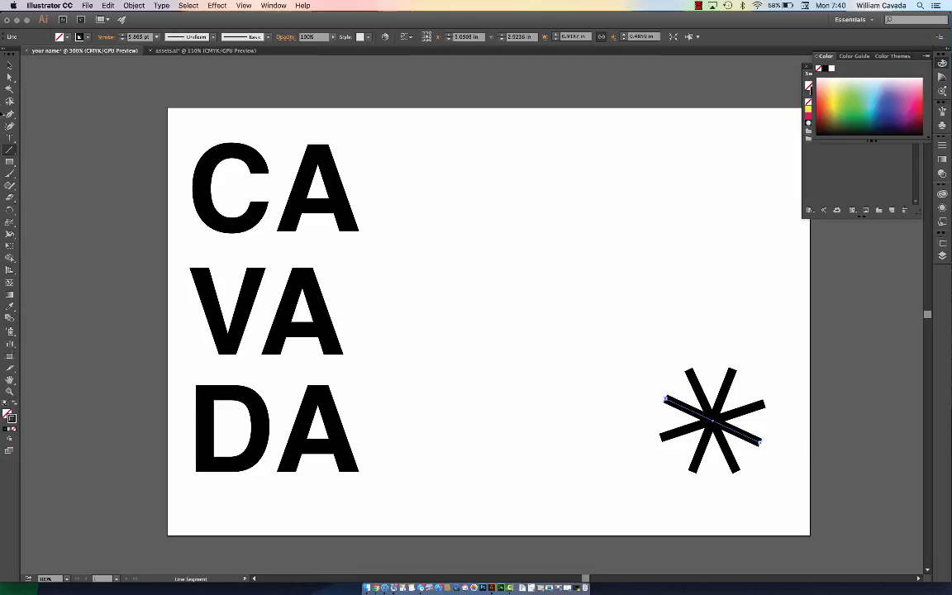
{"action": "left_click", "coordinate": [9, 64]}
{"action": "left_click", "coordinate": [69, 105]}
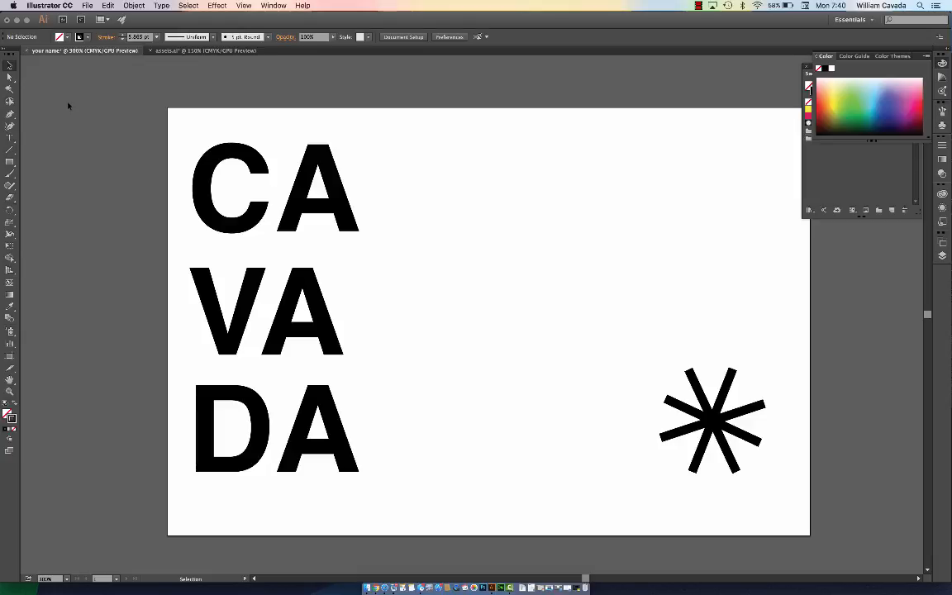
Step: Save the document as "your name.ai" in the "ai" folder inside Documents, in Adobe Illustrator format with the Illustrator CC version
{"action": "left_click", "coordinate": [87, 5]}
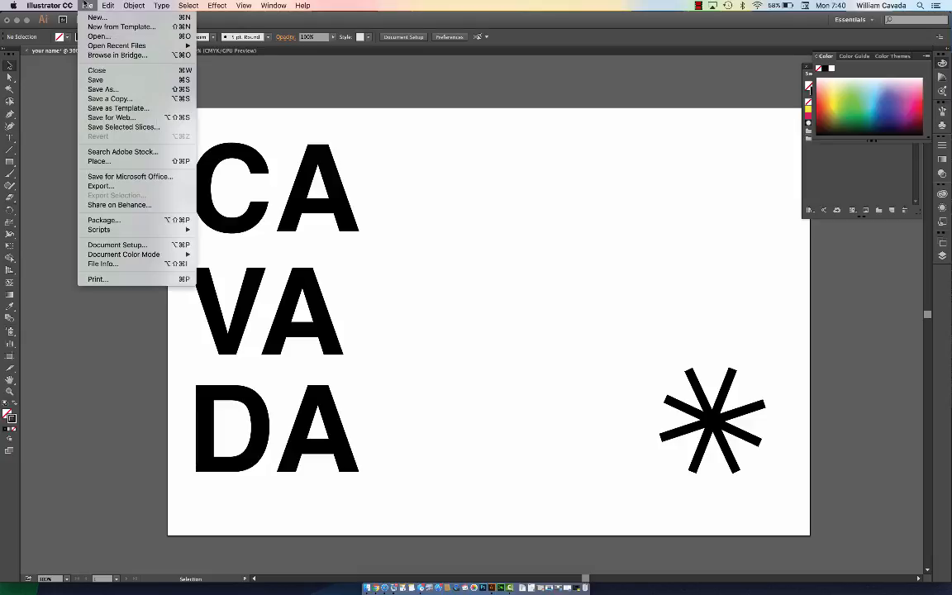
{"action": "left_click", "coordinate": [92, 88]}
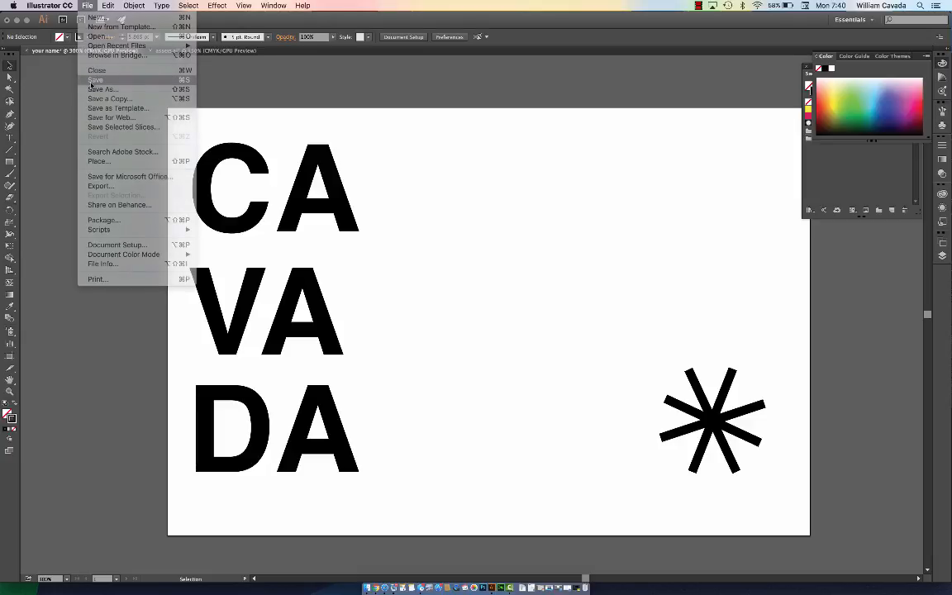
{"action": "double_click", "coordinate": [402, 176]}
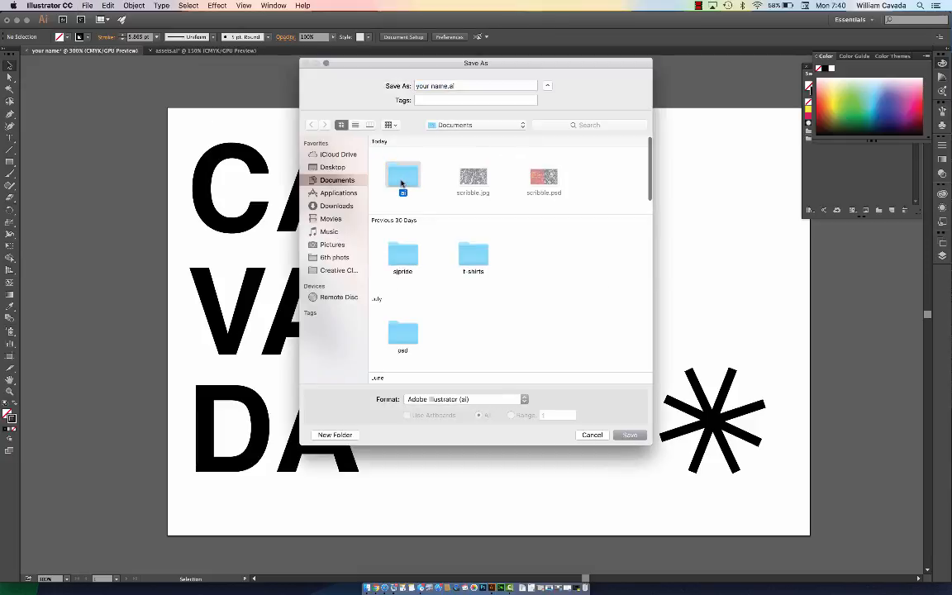
{"action": "left_click", "coordinate": [631, 435]}
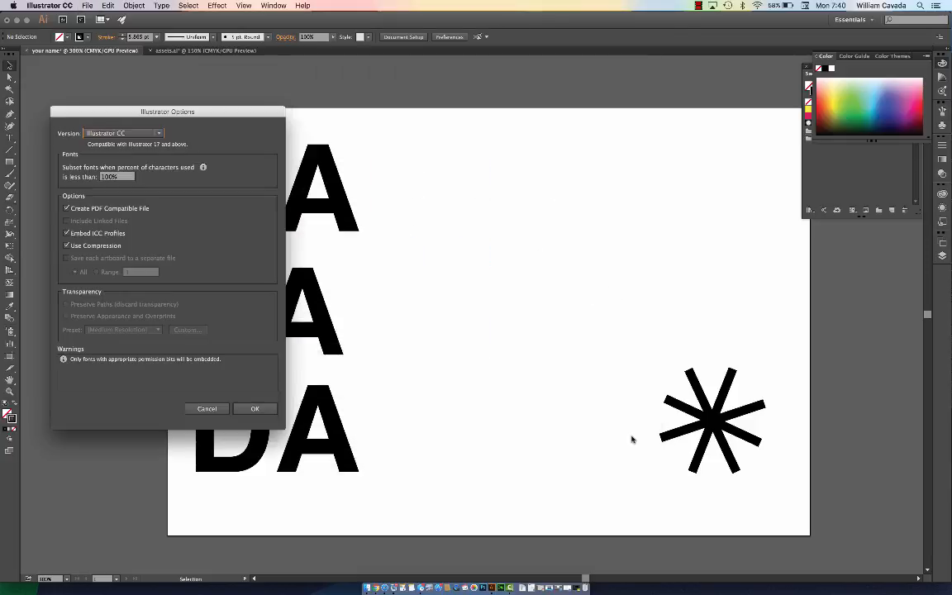
{"action": "left_click", "coordinate": [268, 410]}
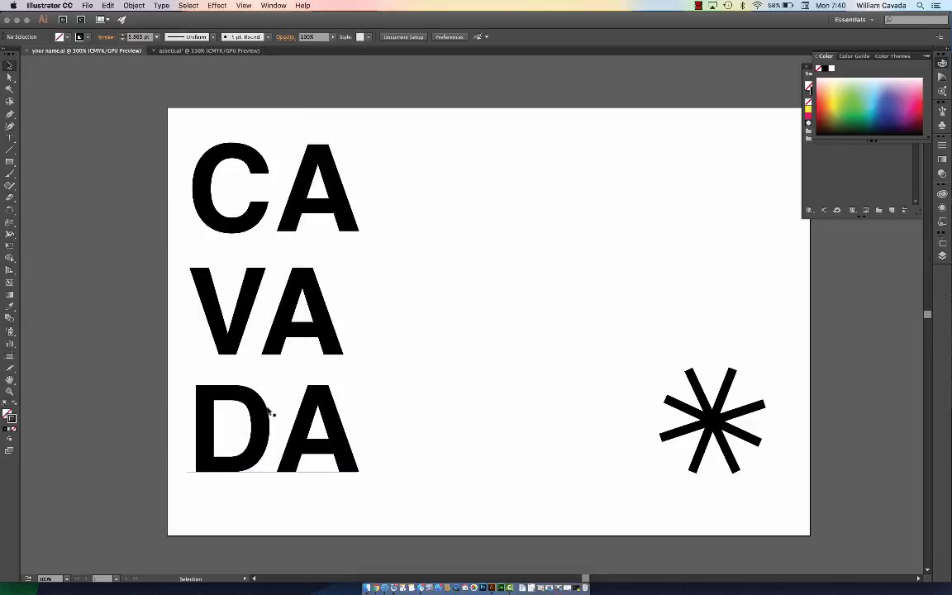
{"action": "left_click", "coordinate": [698, 6]}
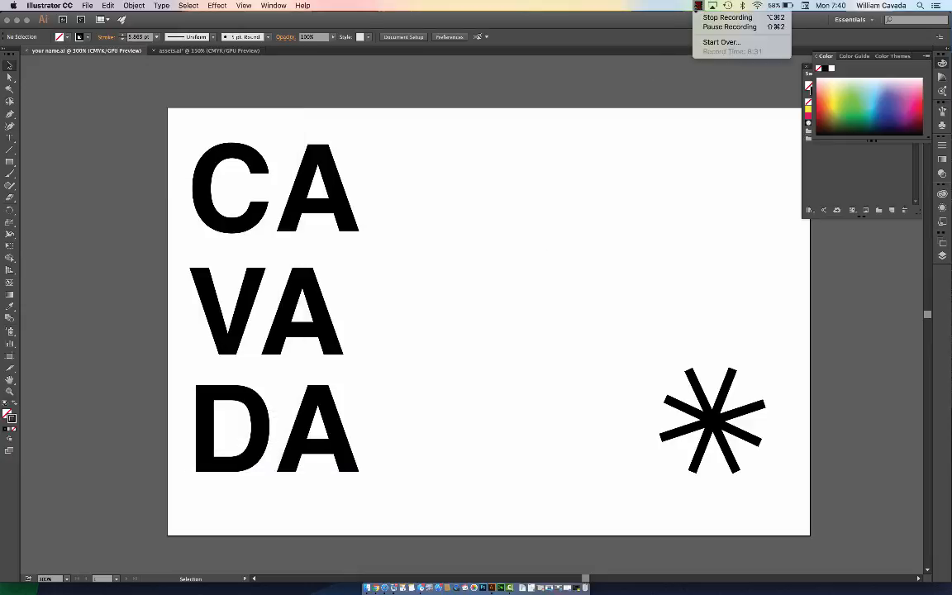